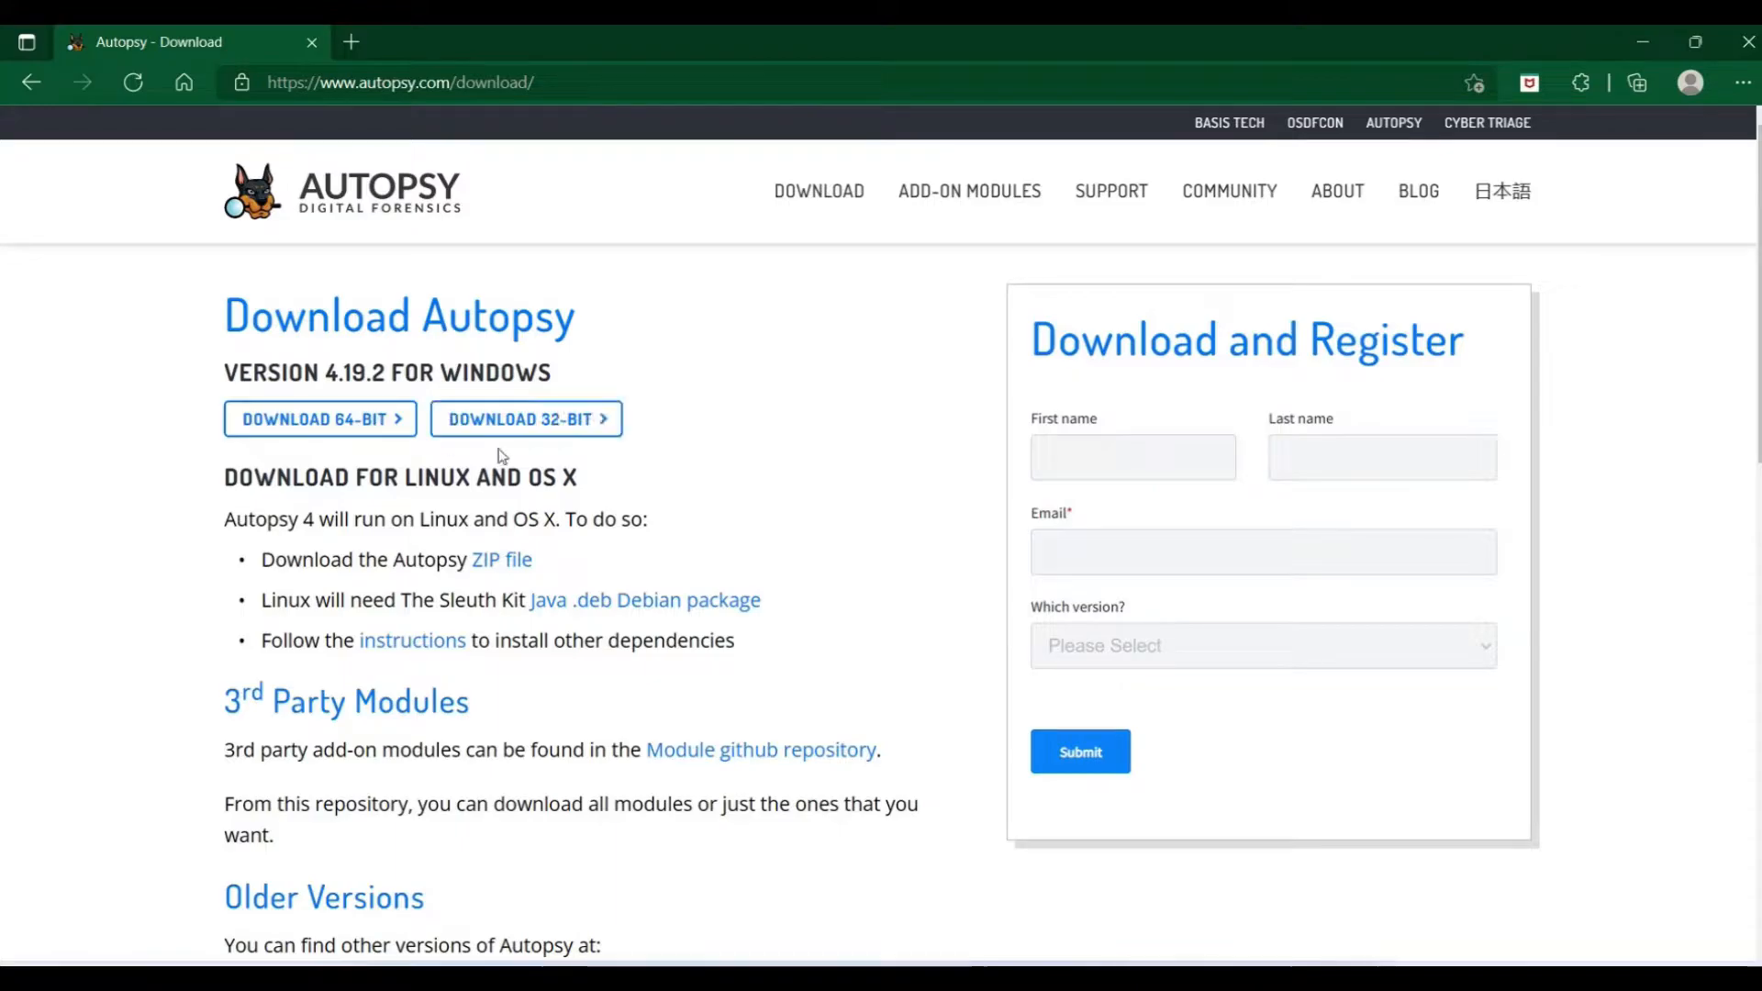
Review the Autopsy download page and start the download of the 64-bit Windows installer
click(1065, 447)
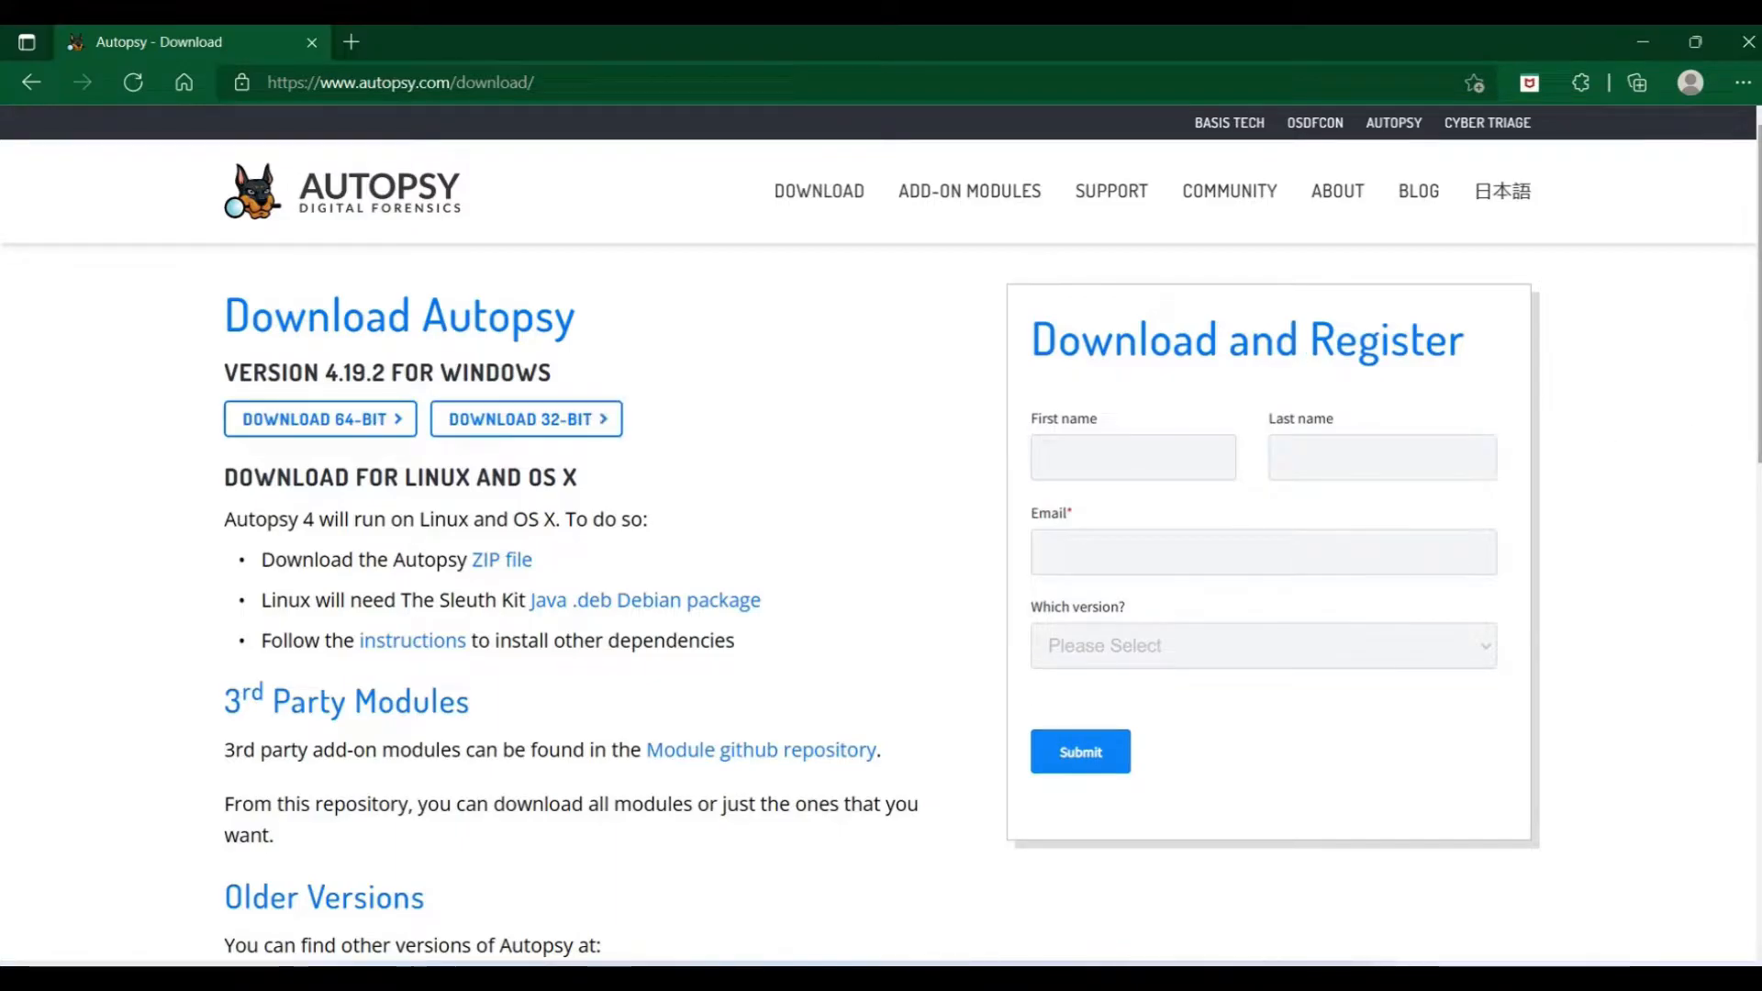
scroll(1735, 431, down, 5)
scroll(815, 606, down, 3)
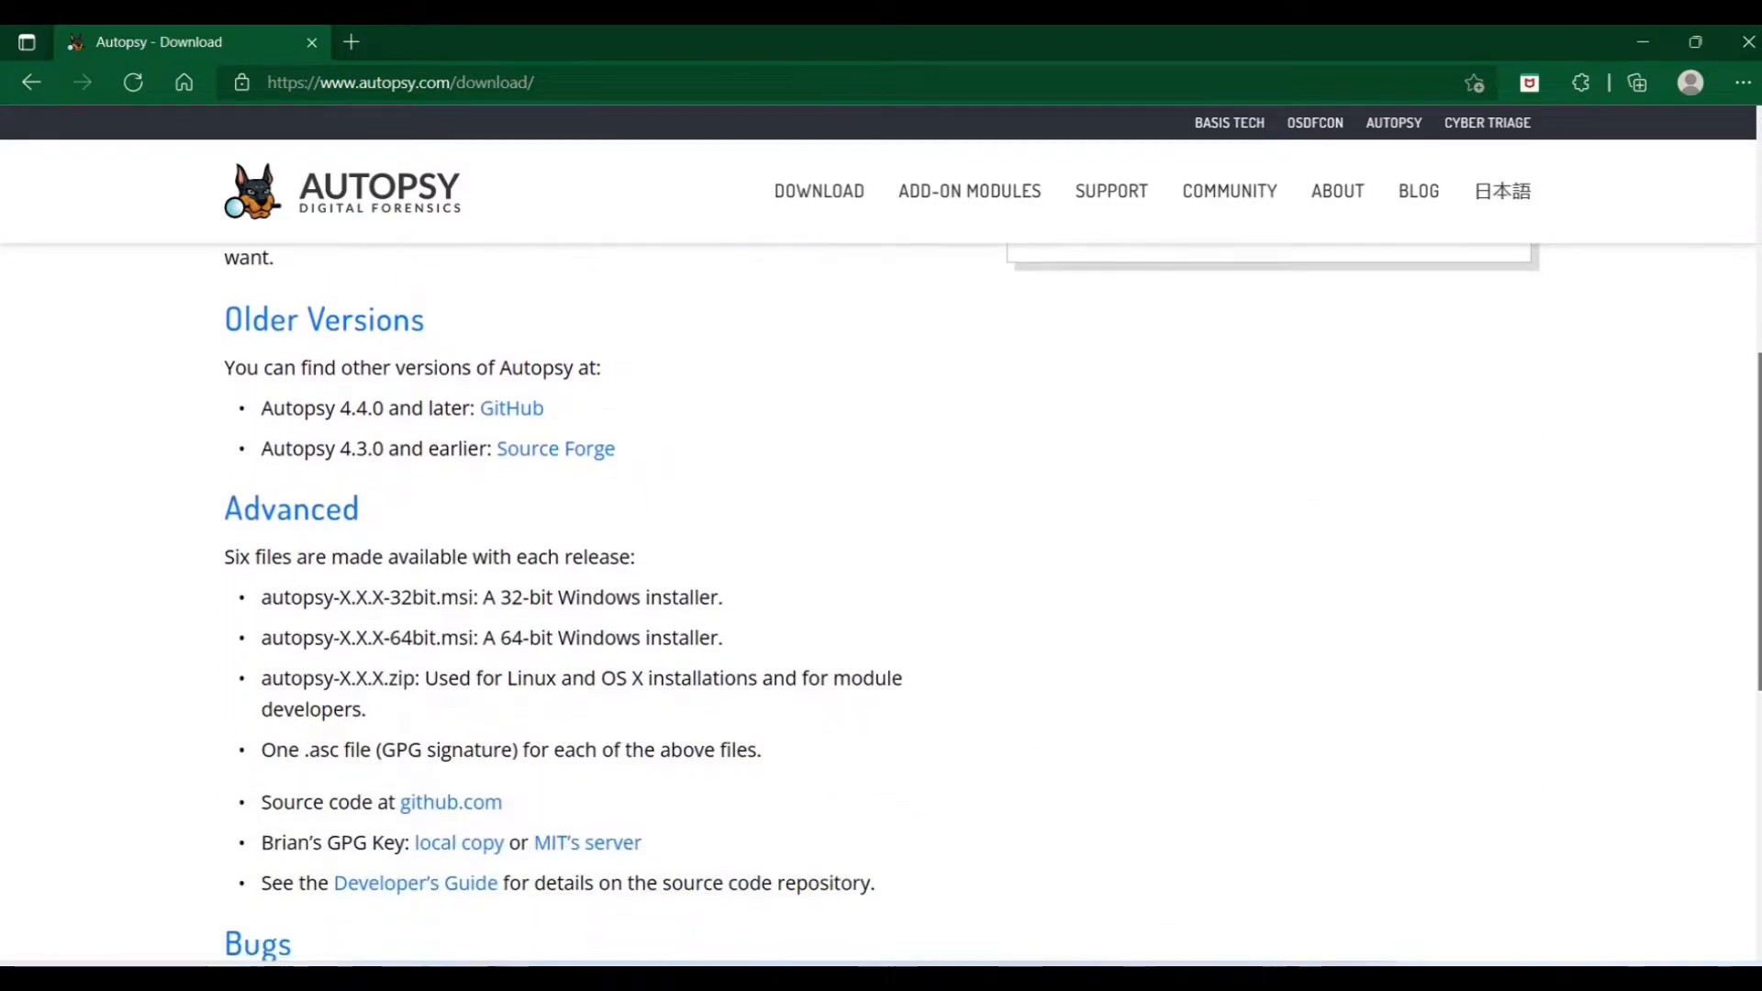
scroll(815, 606, up, 7)
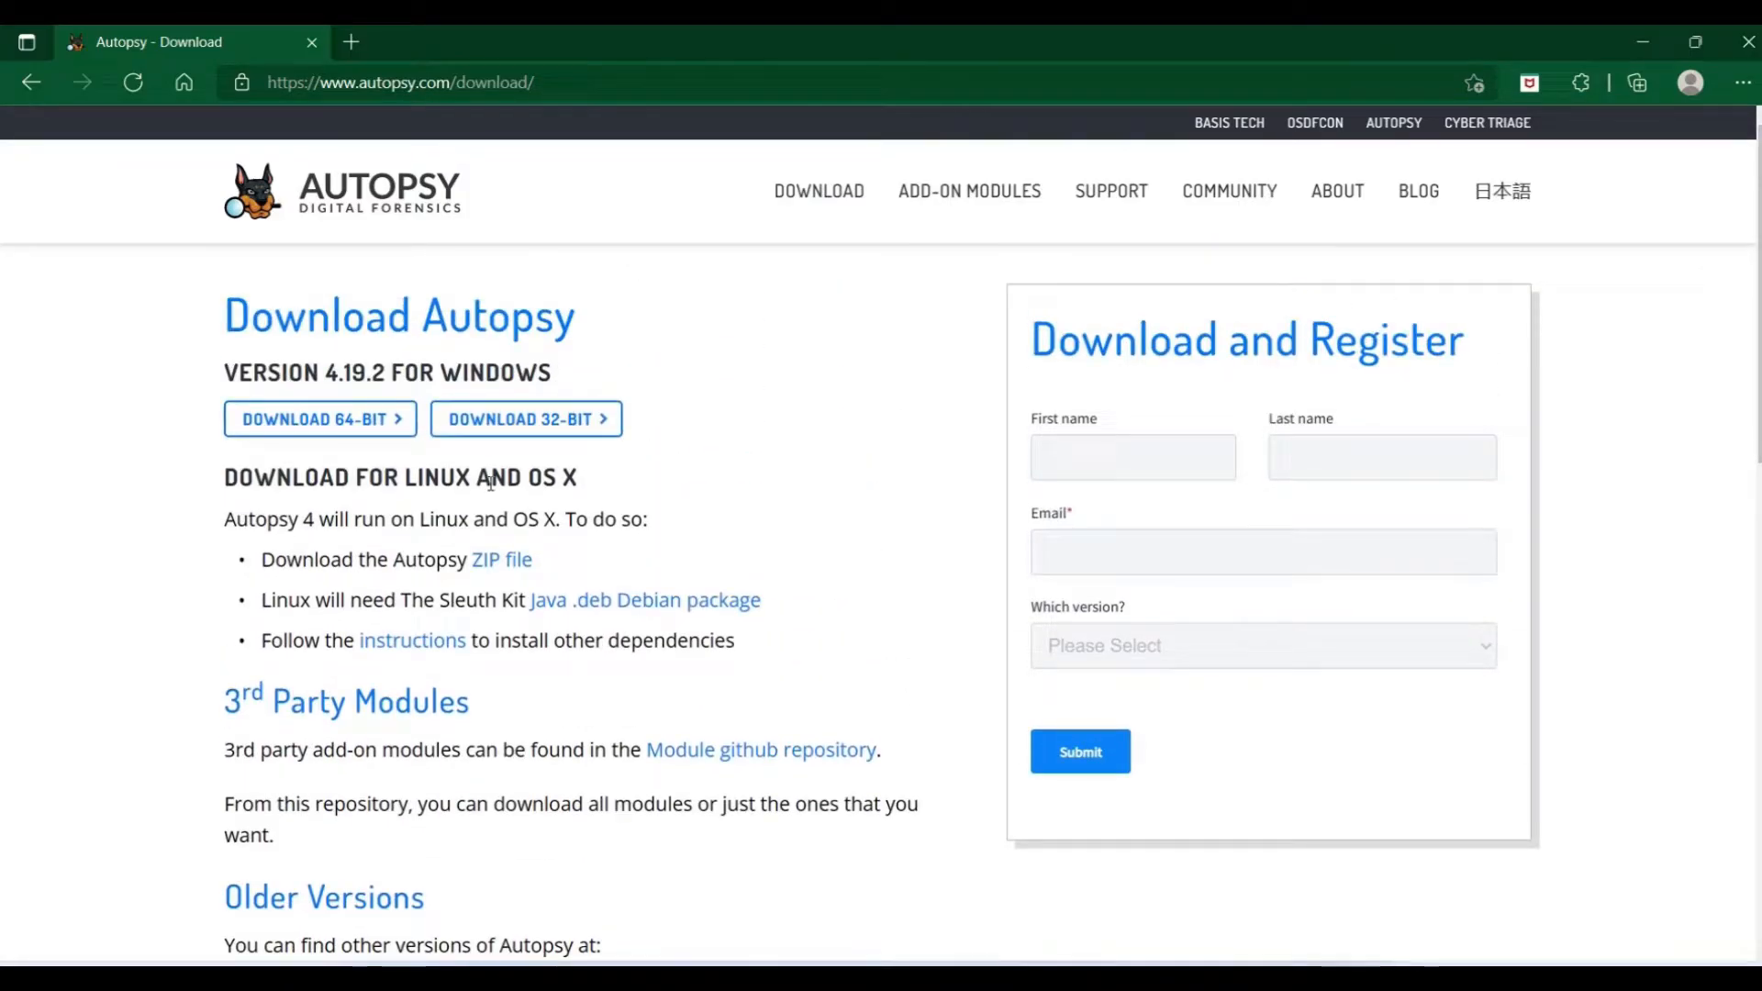
click(353, 438)
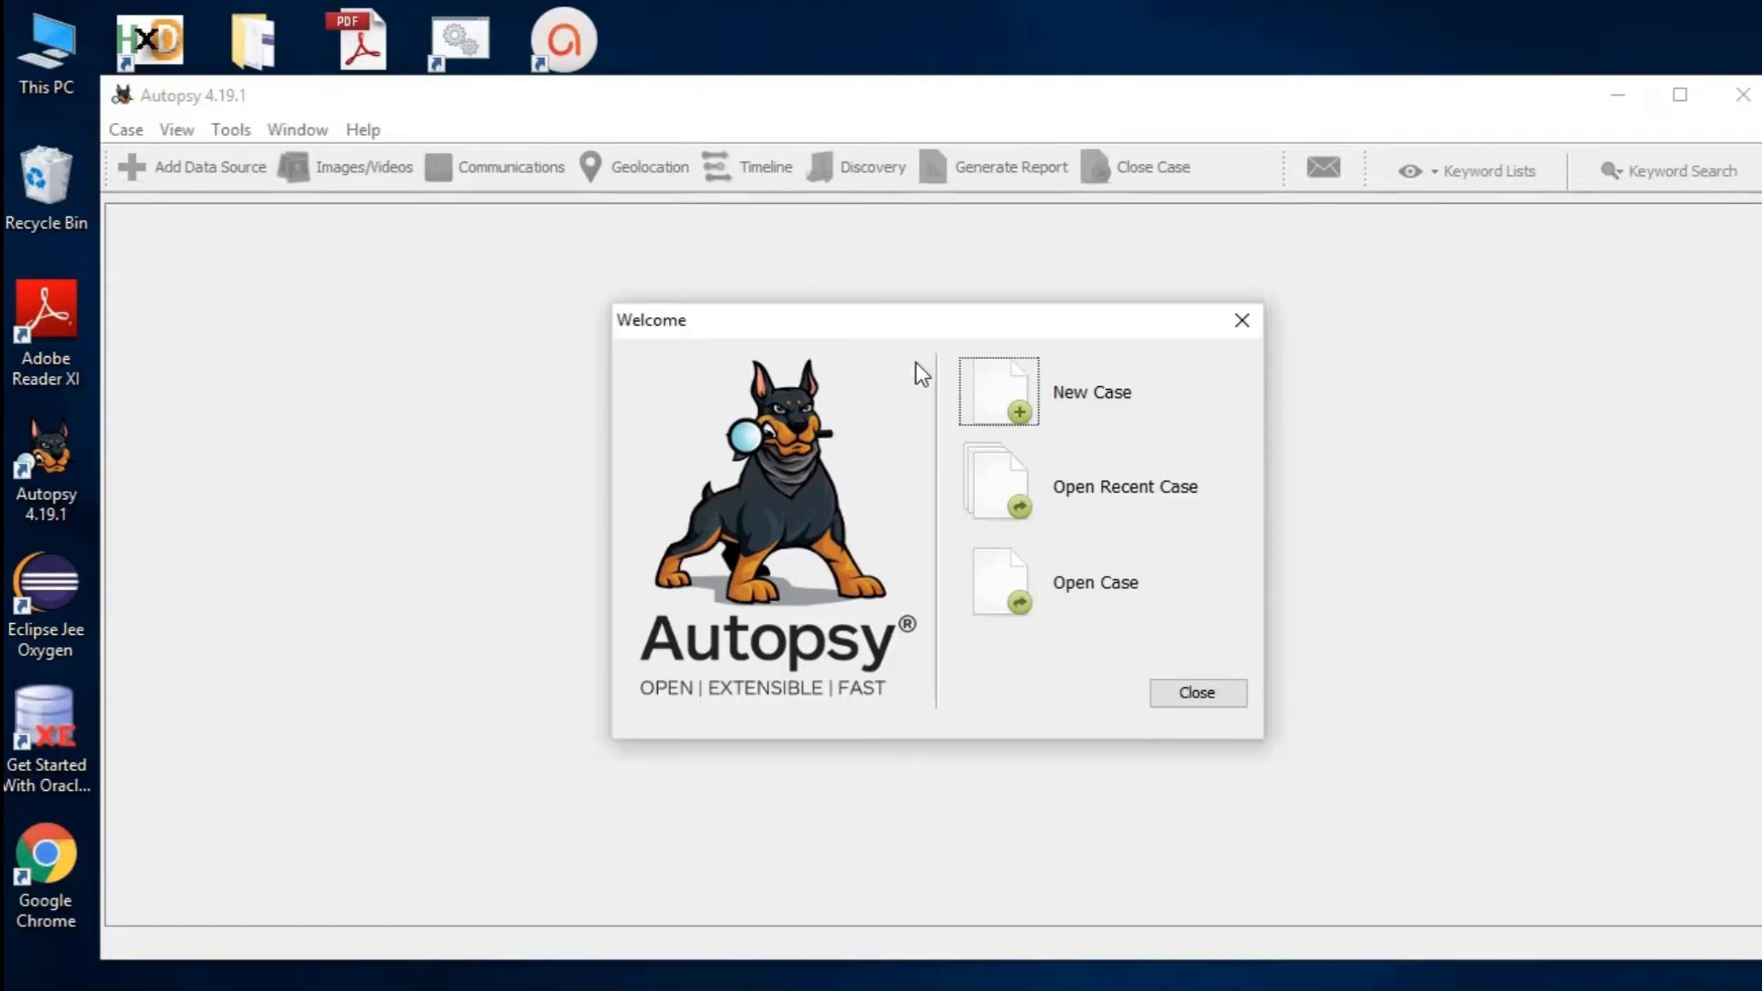
In Autopsy, create a new single-user case named case1 in the Desktop base directory, with case number case01
click(1024, 420)
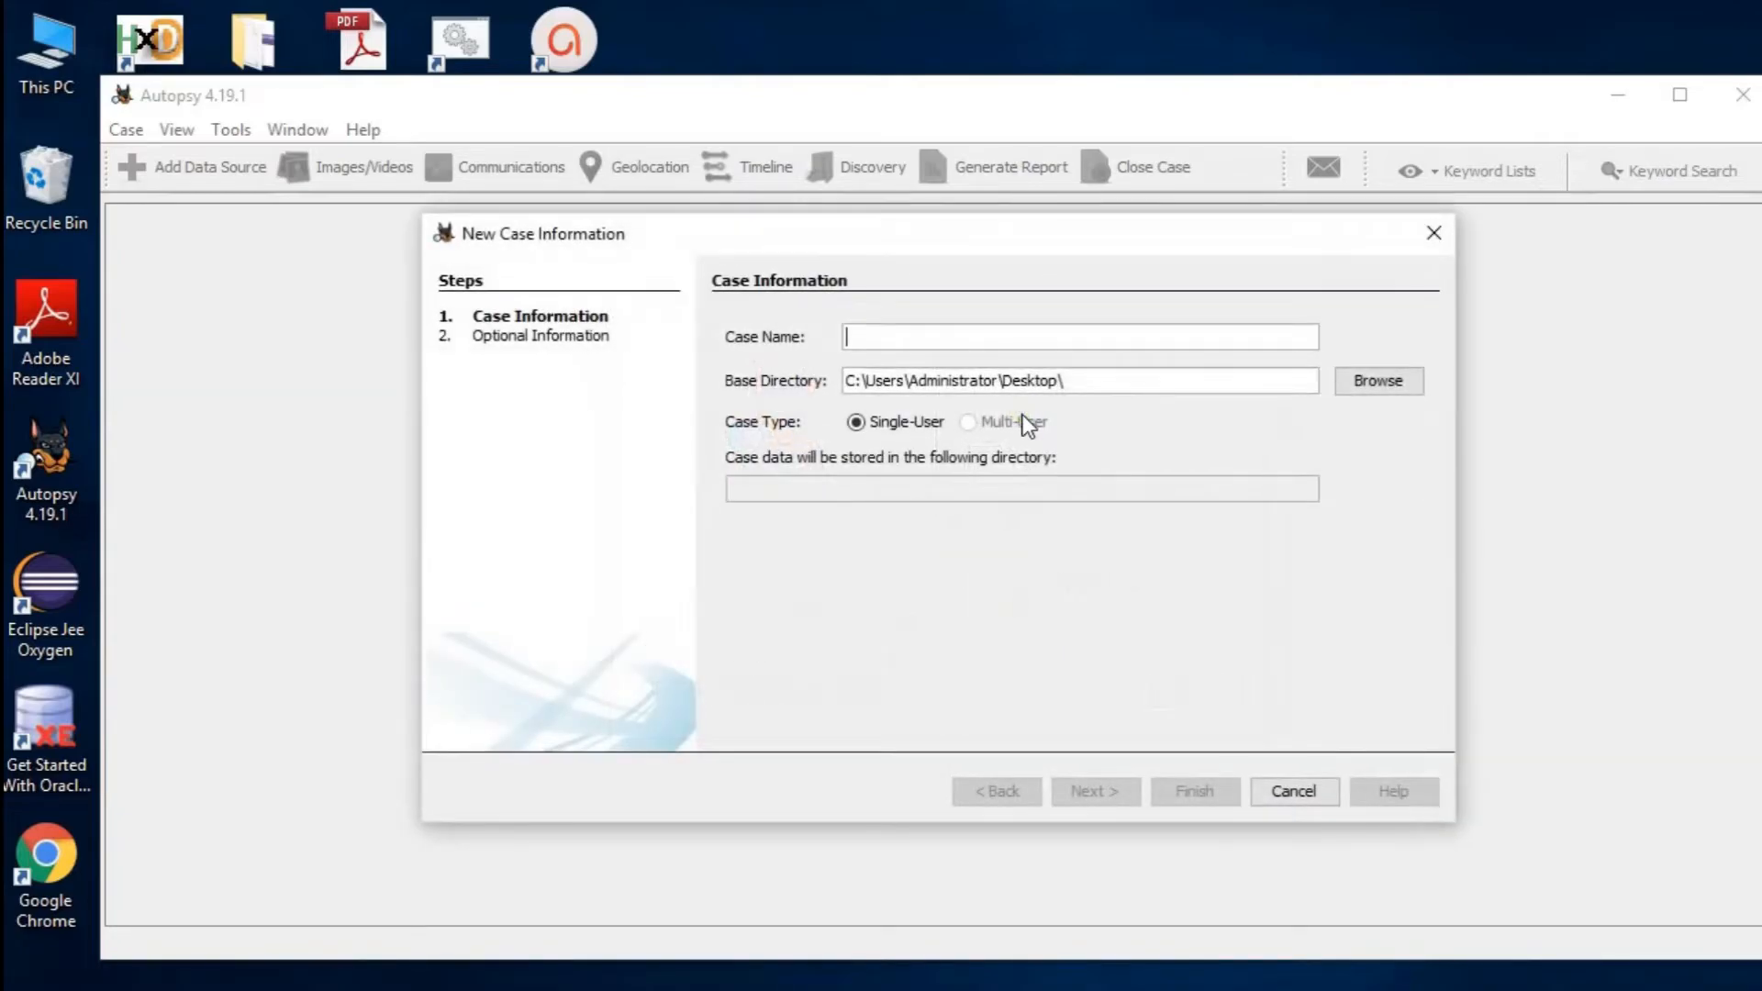
click(970, 346)
text(c)
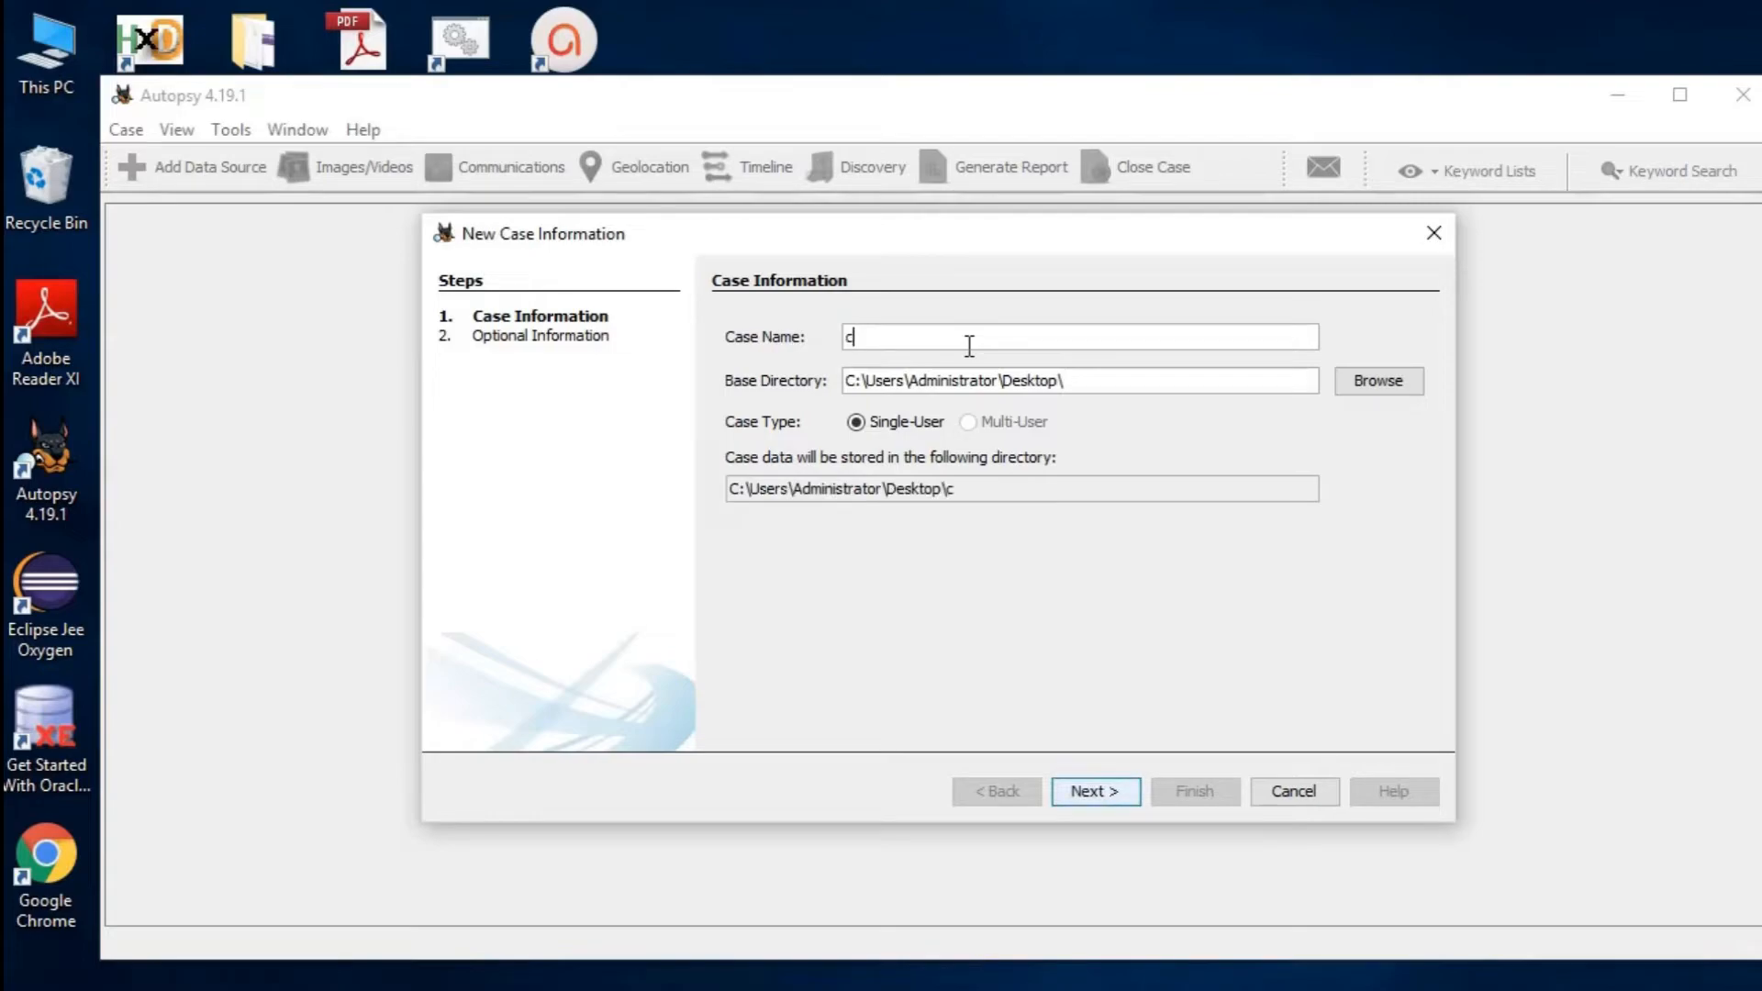
text(ase1)
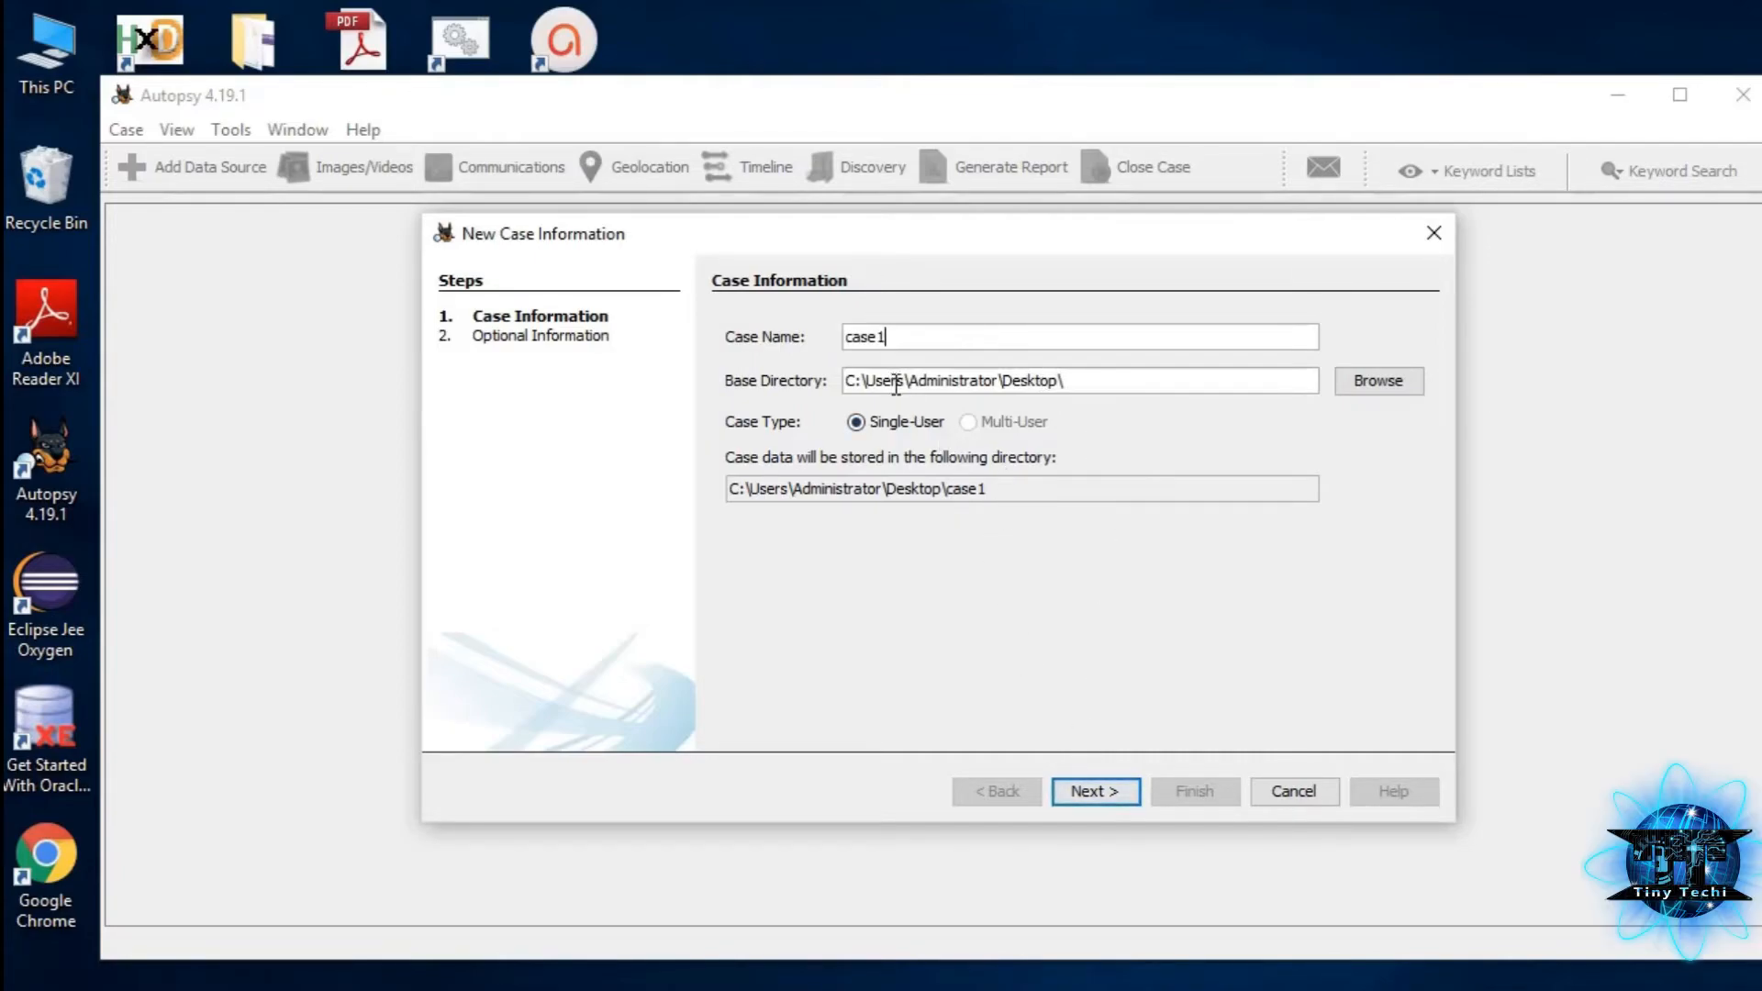
click(1087, 795)
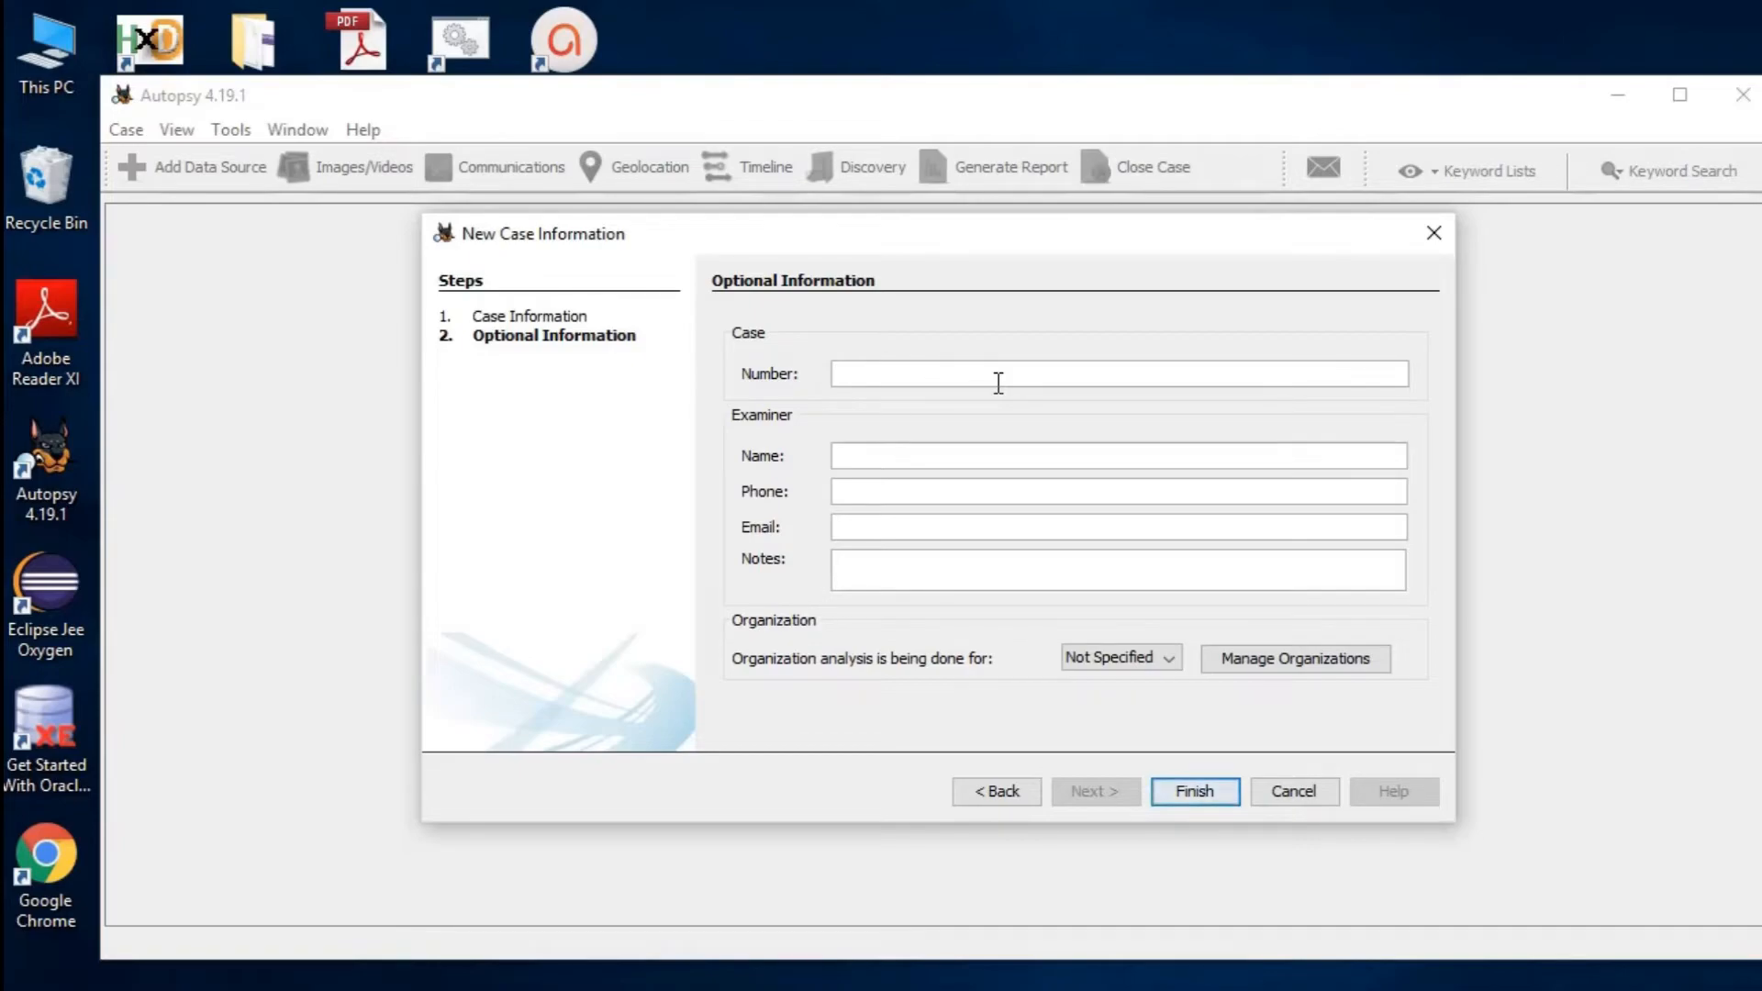
text(case01)
click(1186, 795)
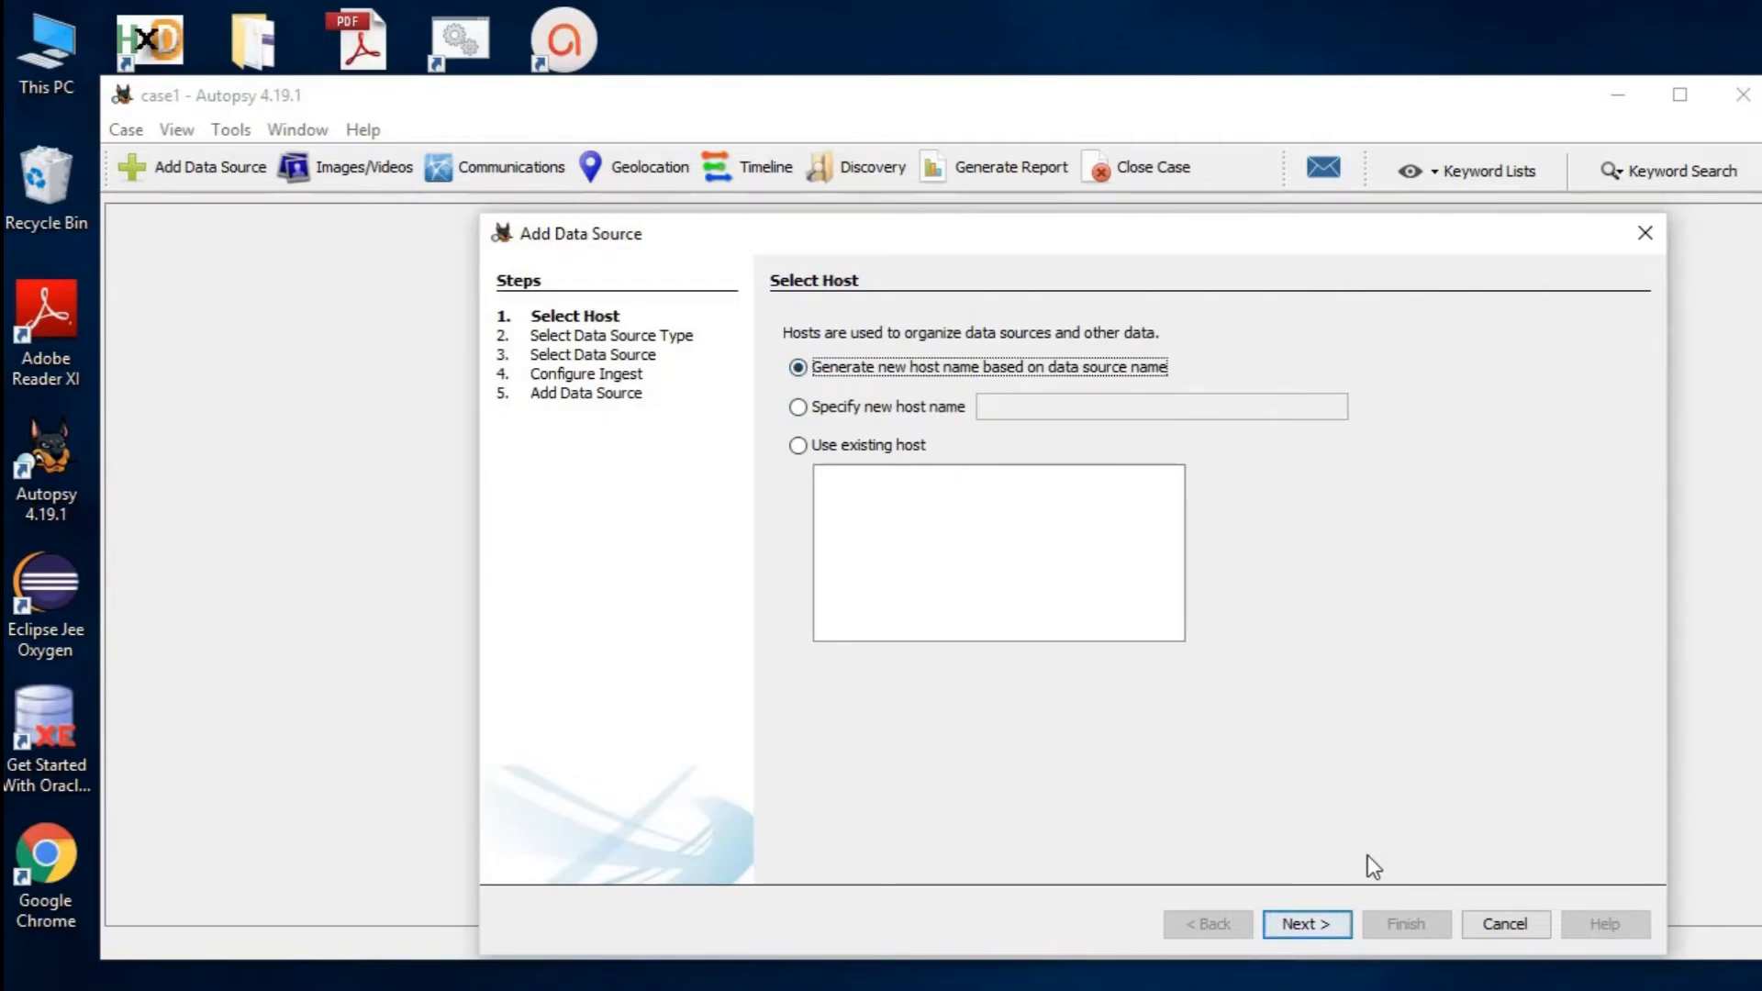
Generate the host name from the data source name and choose Disk Image or VM File as the data source type
click(1301, 926)
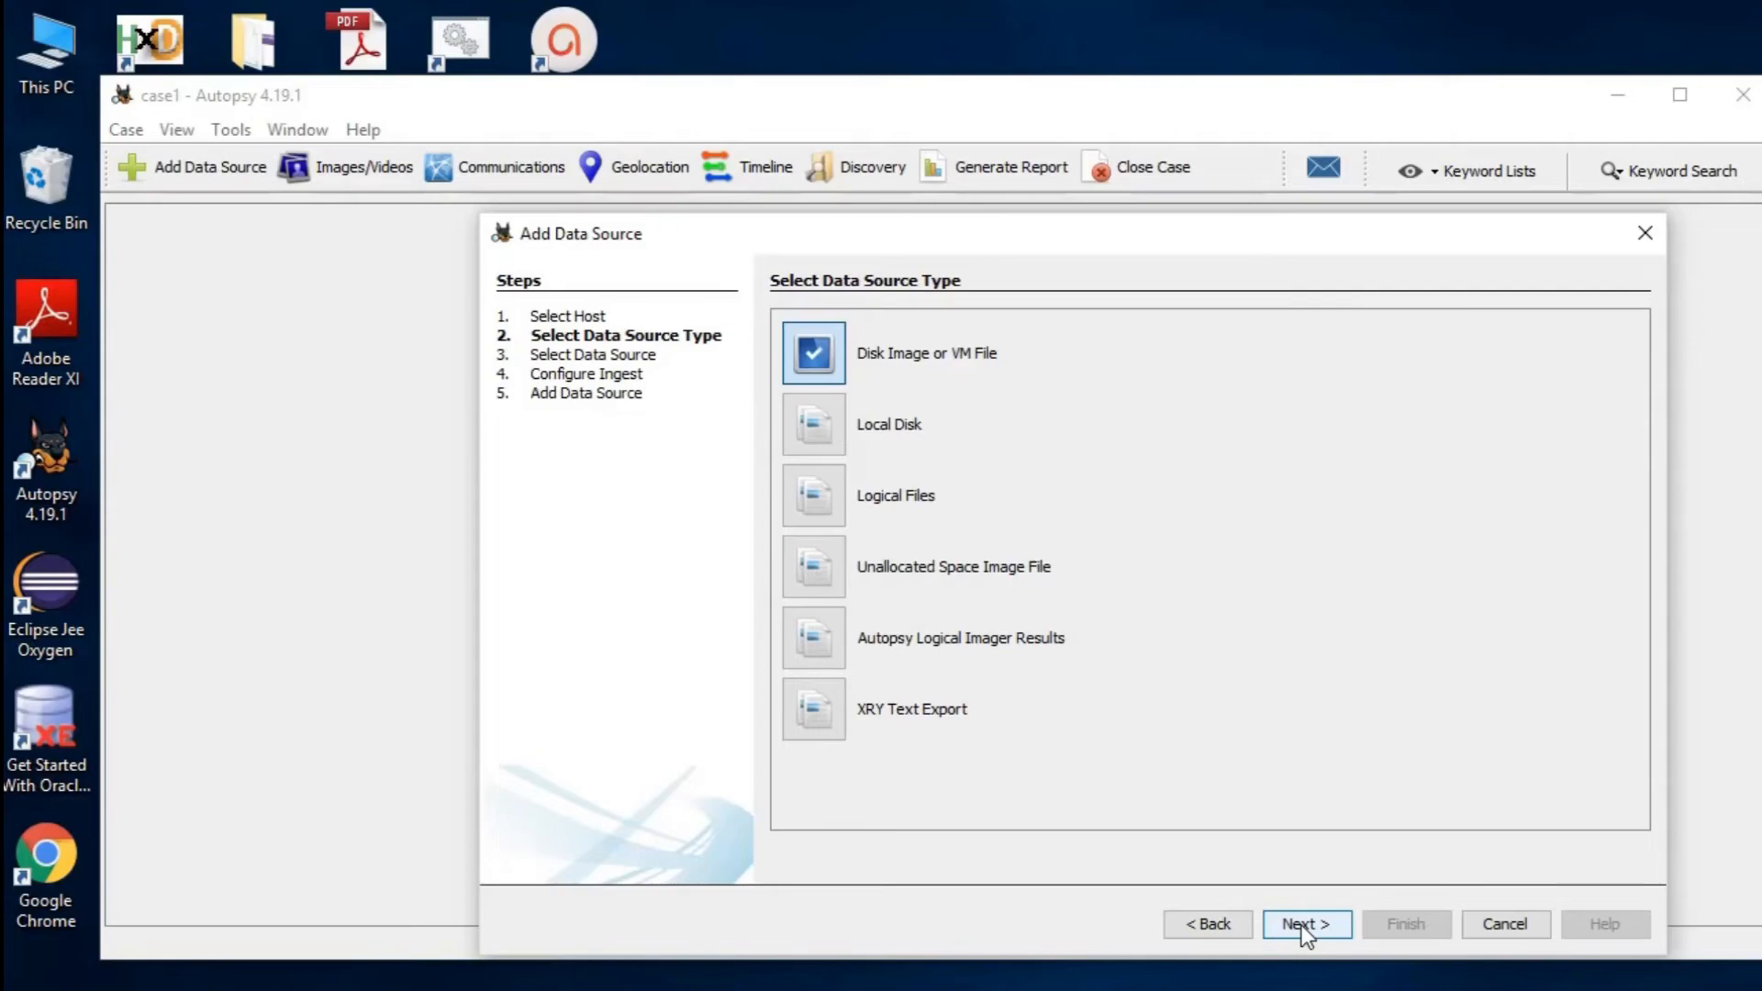
click(817, 436)
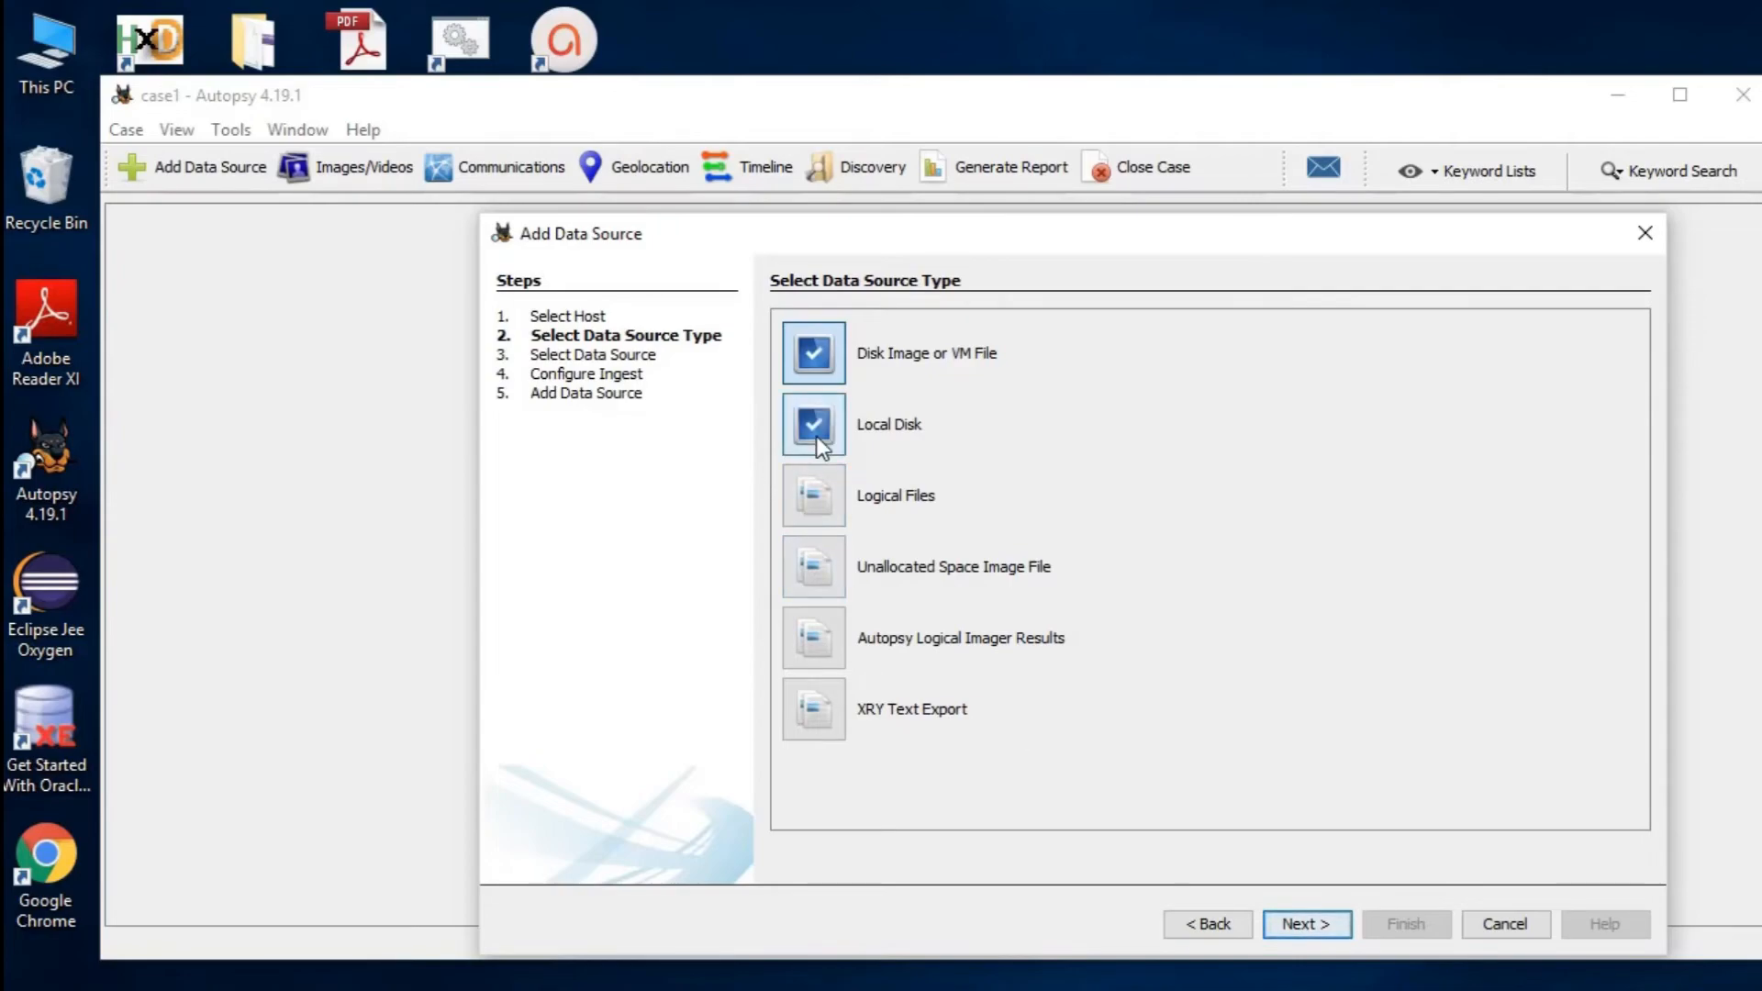
click(813, 510)
click(811, 347)
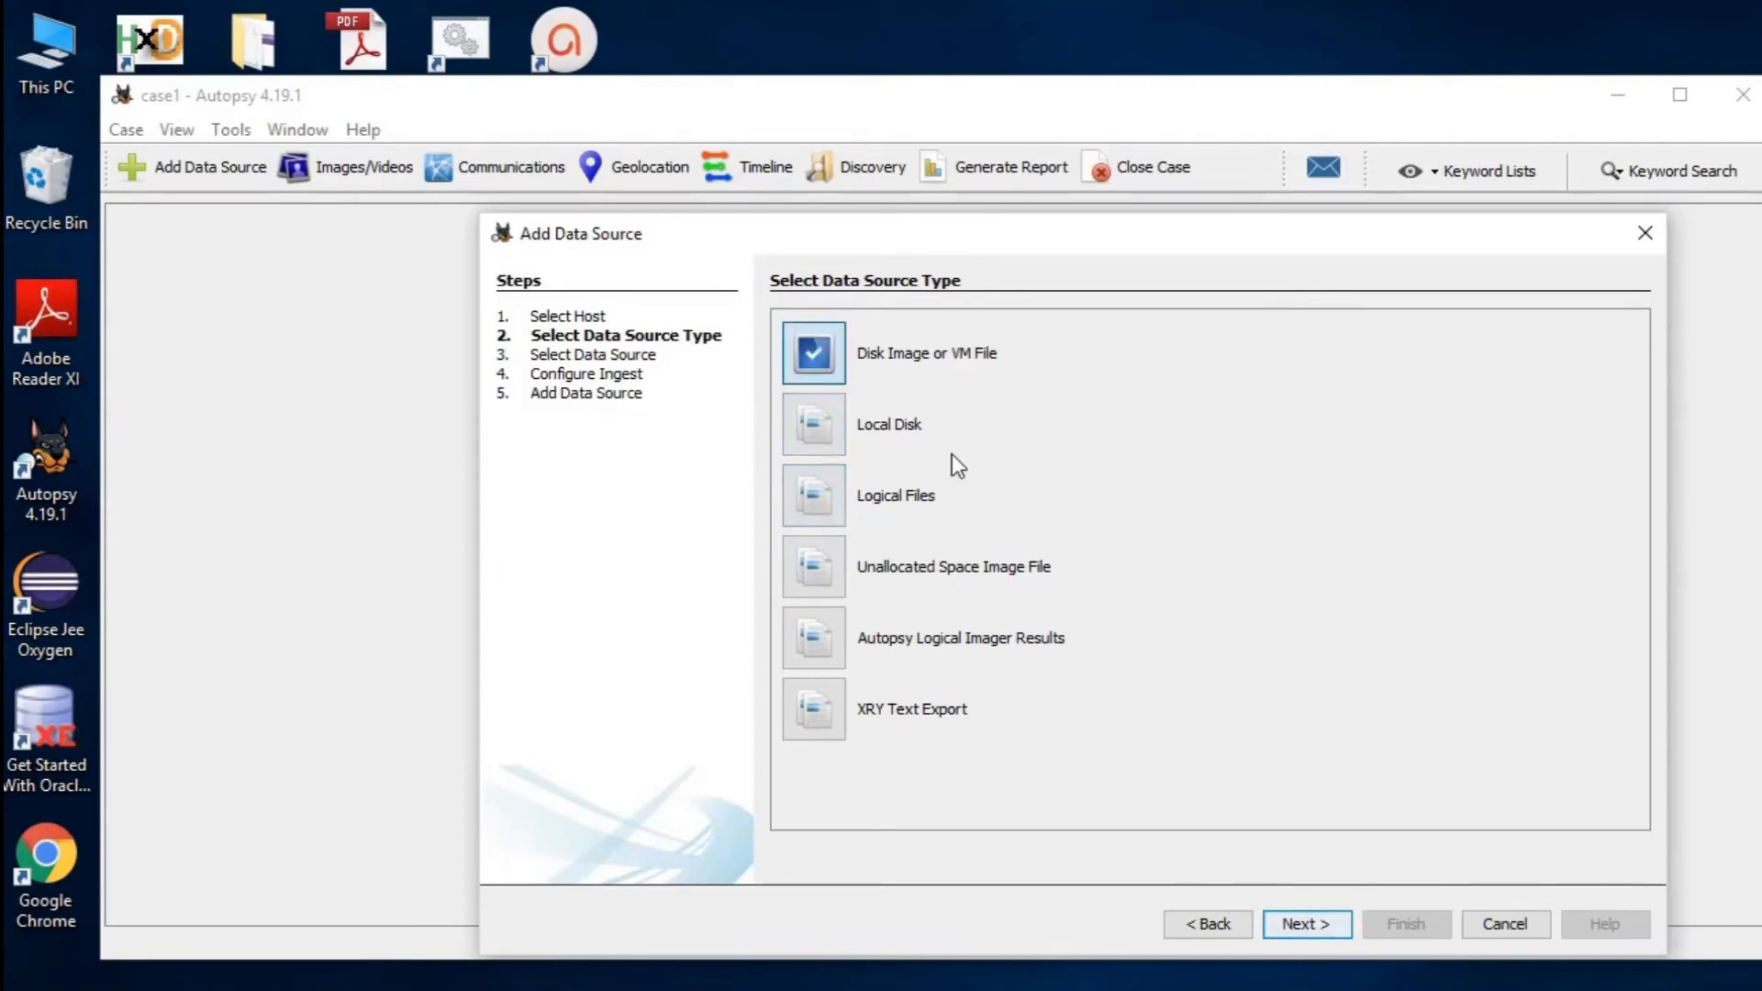
click(1329, 921)
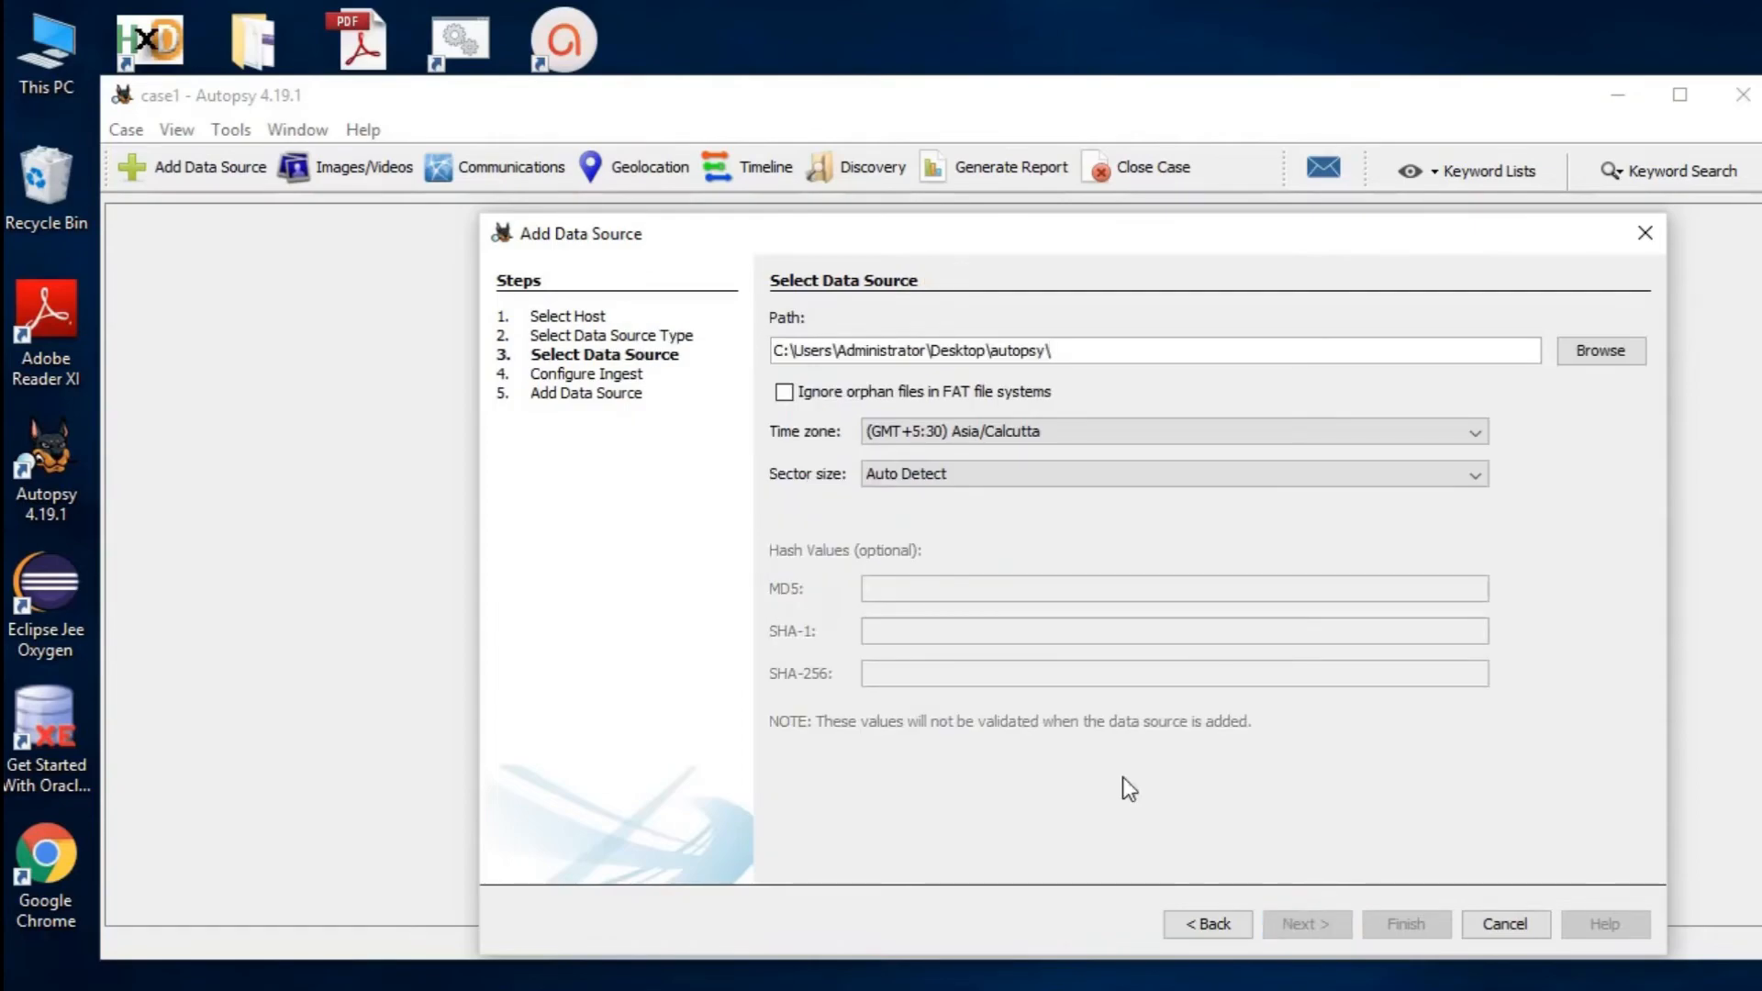
Add the image nps-2011-scenario4.E01 from the autopsy folder as data source, keeping the preselected ingest modules enabled
click(1621, 351)
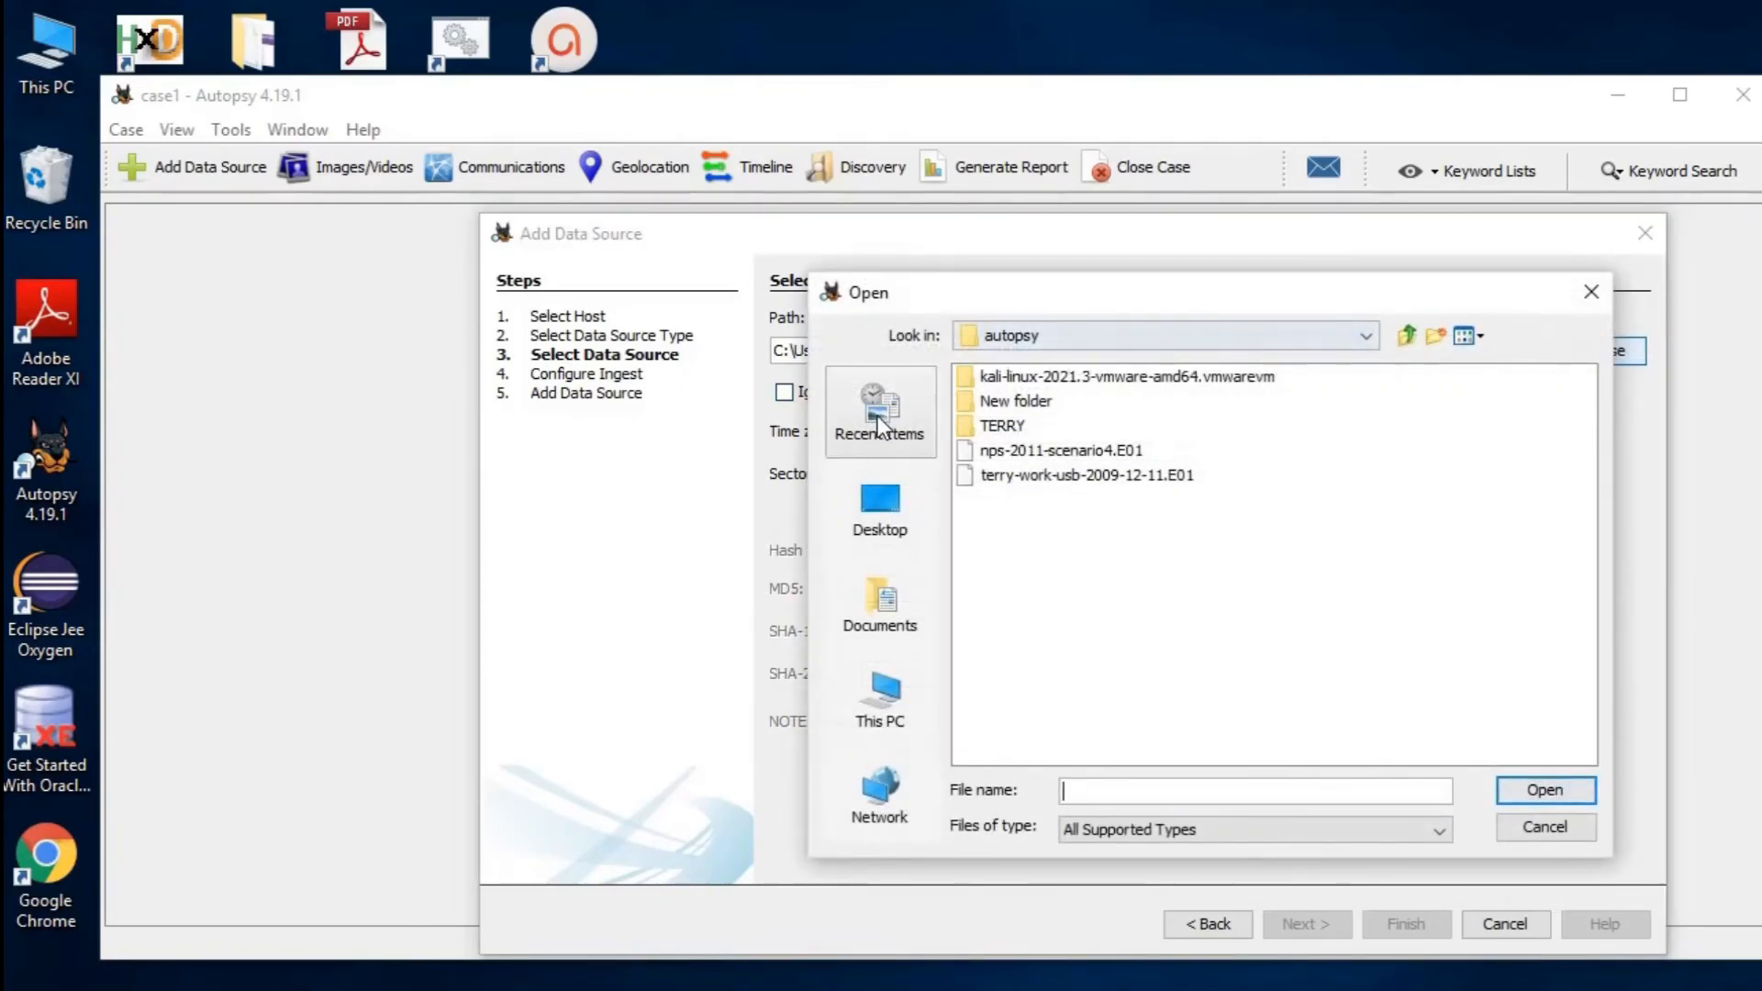
click(877, 525)
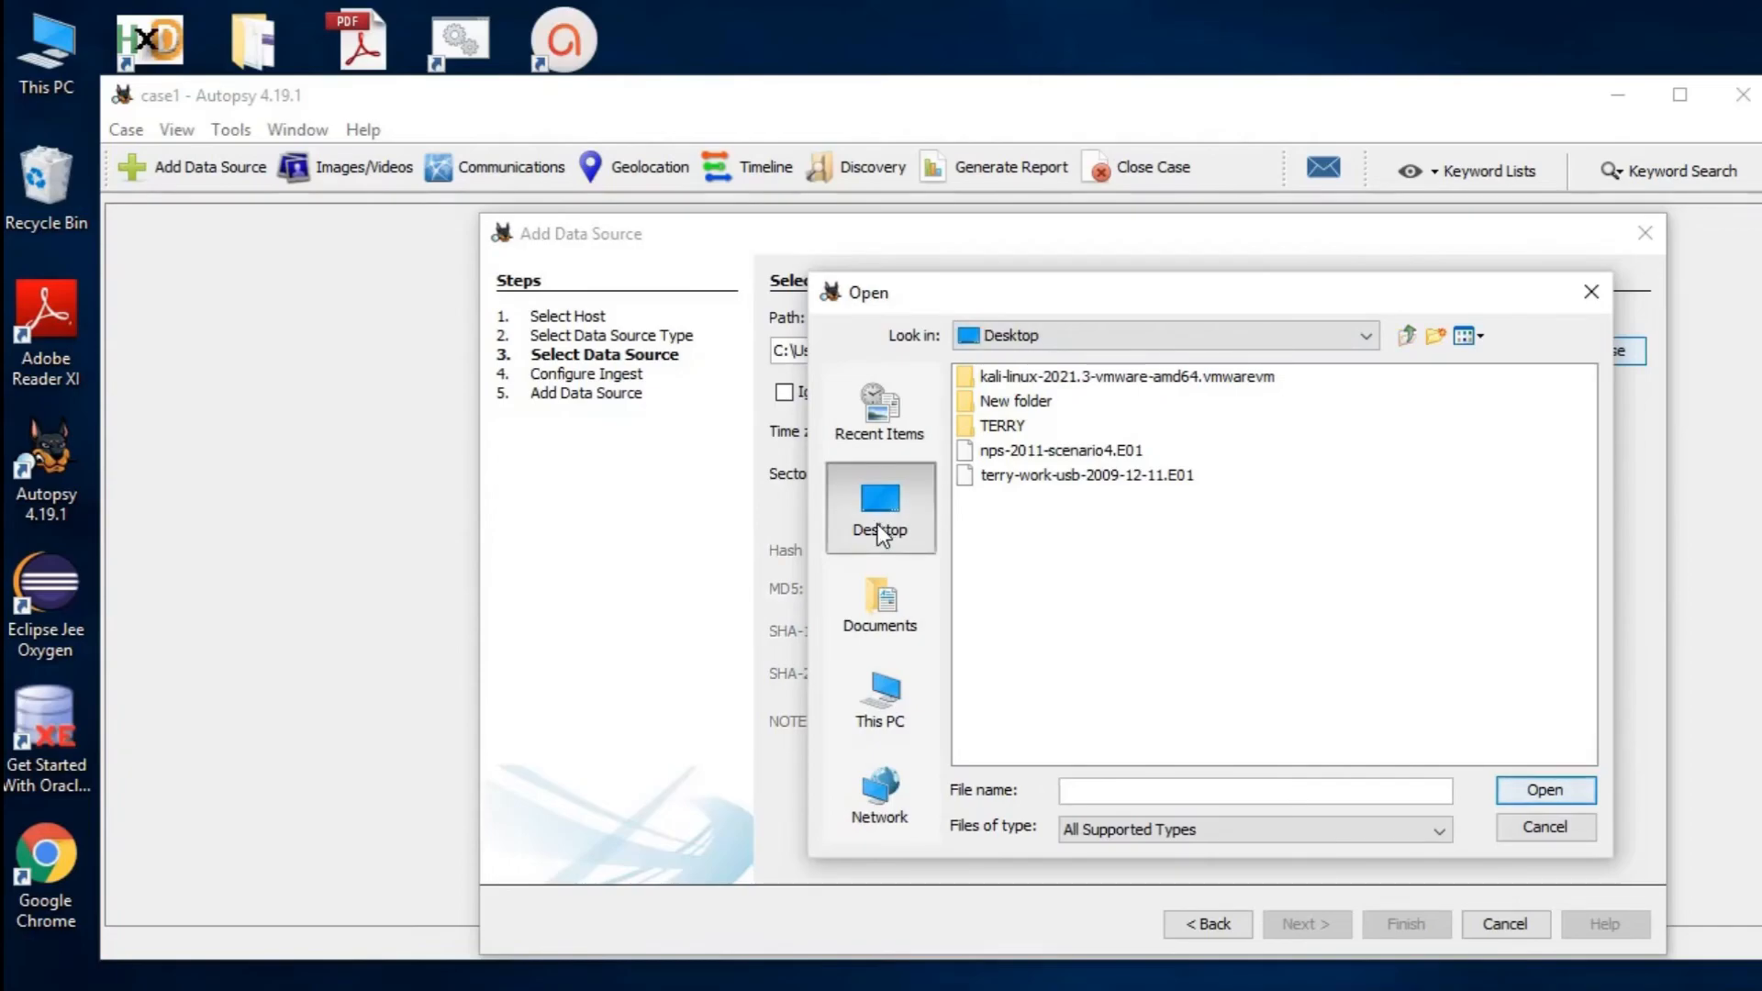
click(1060, 450)
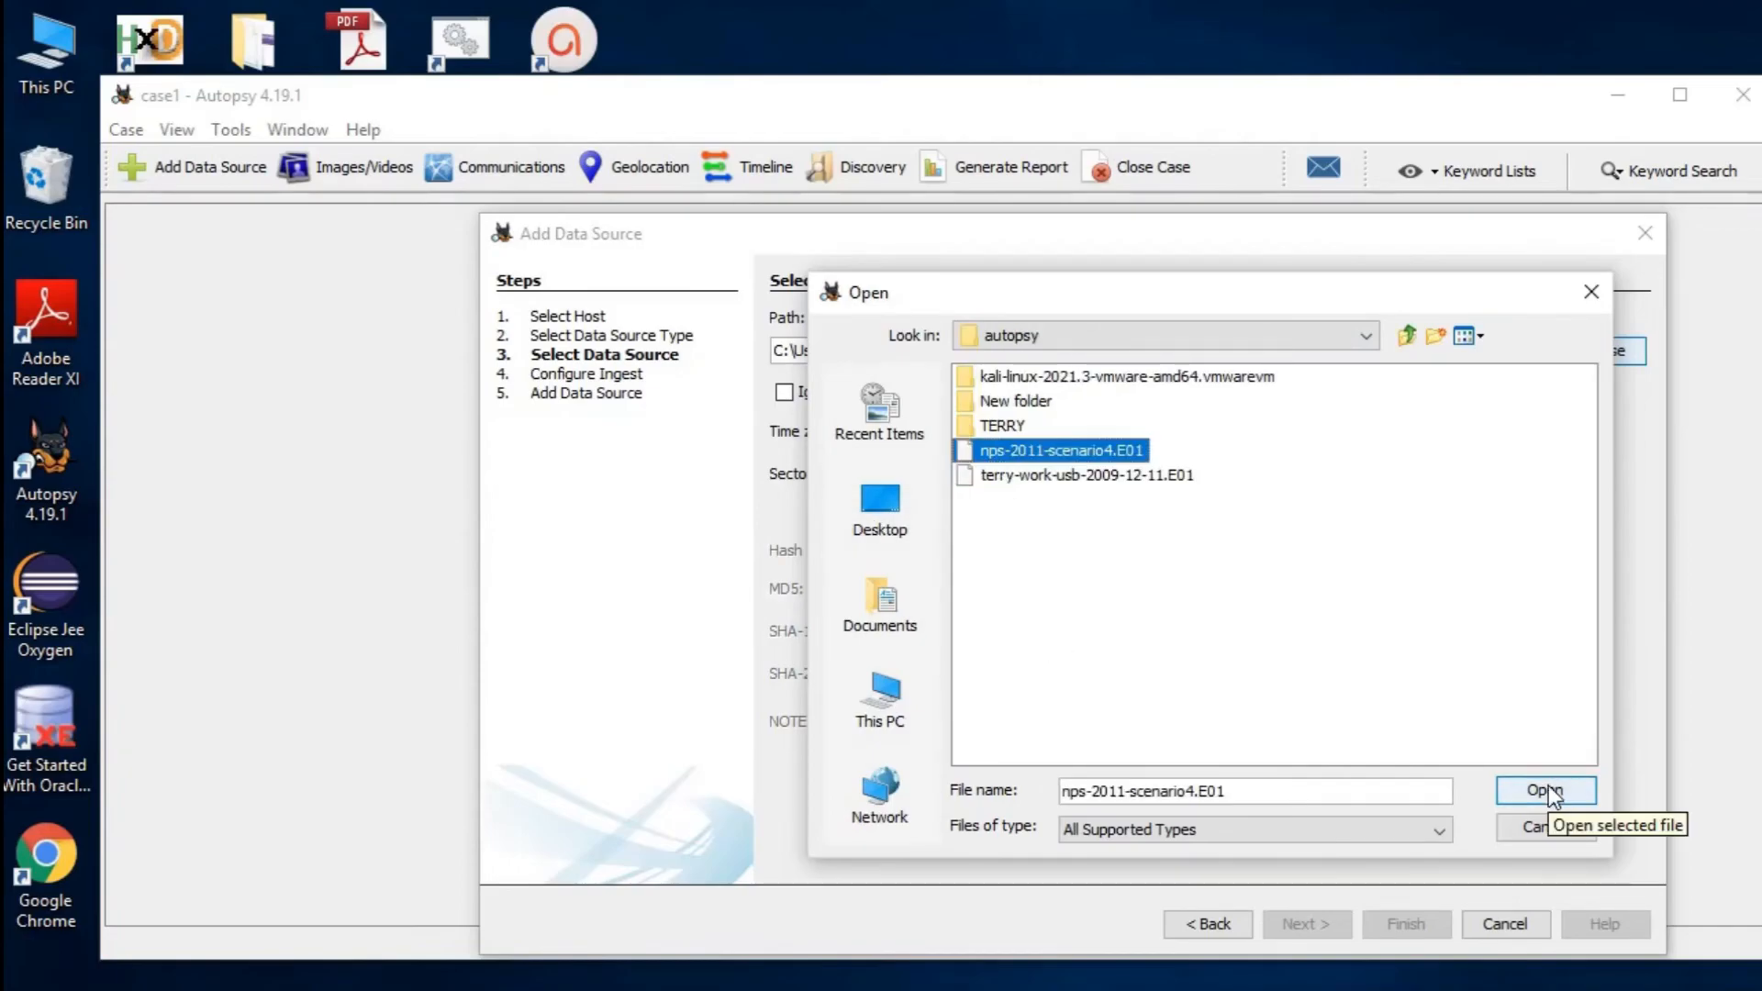
click(1547, 791)
click(1267, 923)
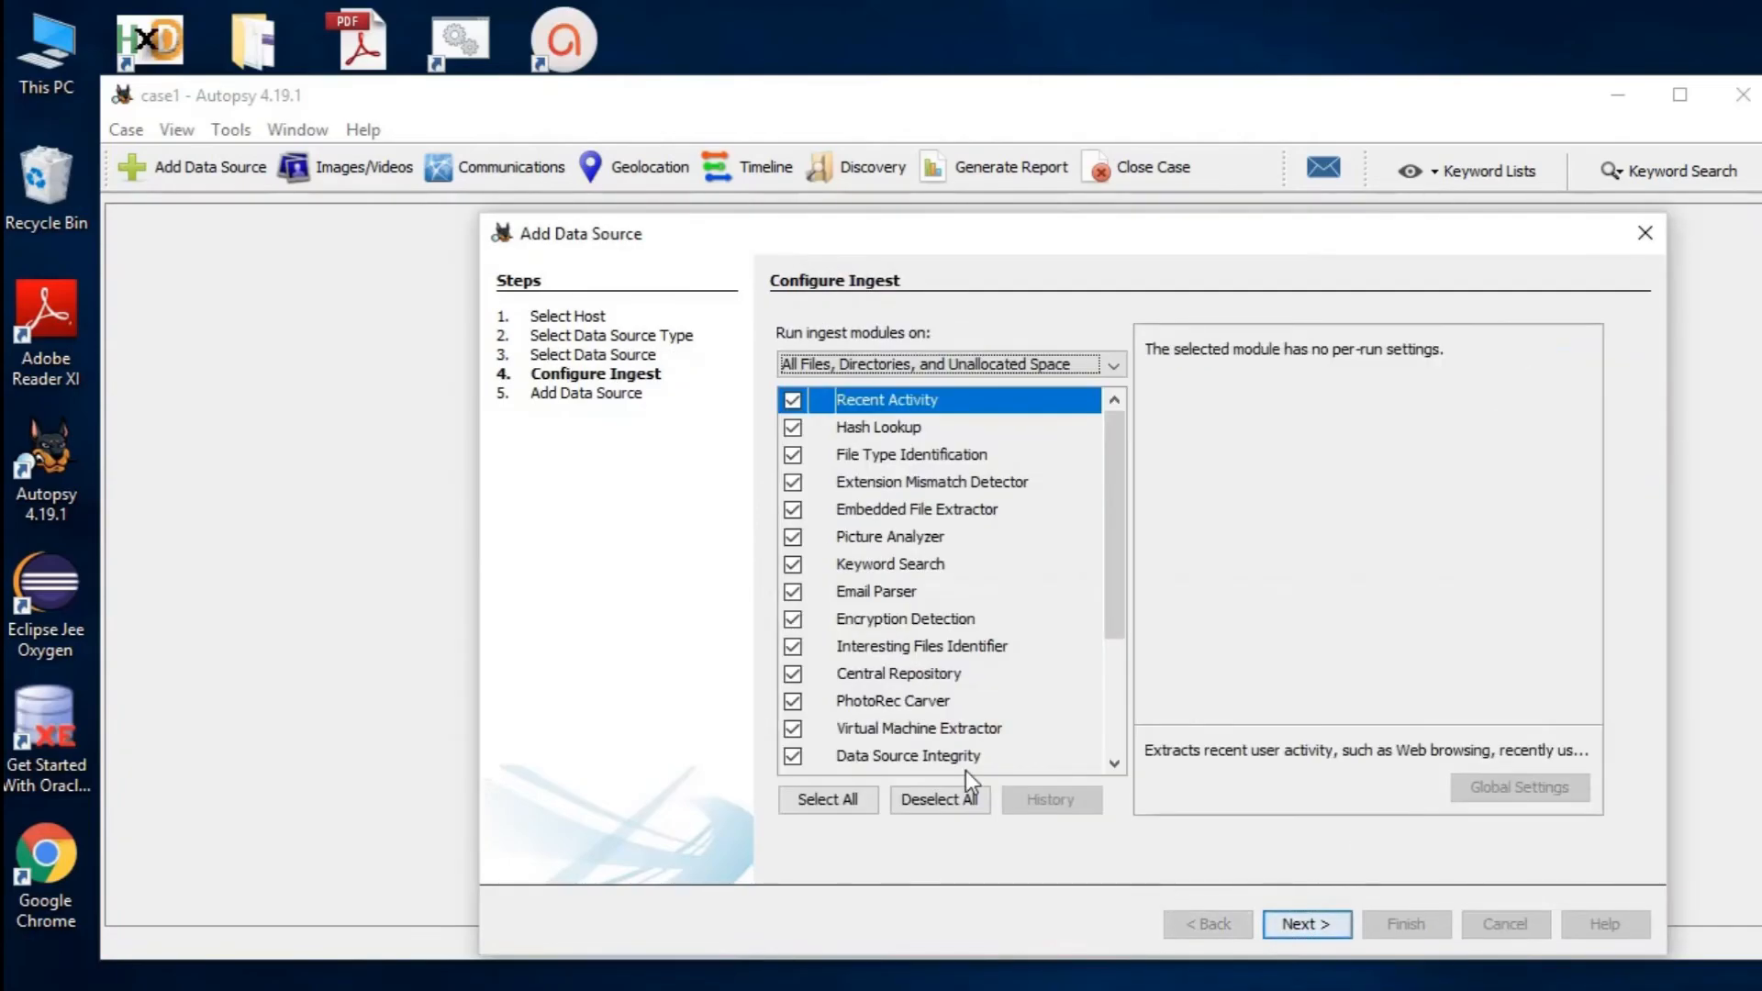
click(1316, 923)
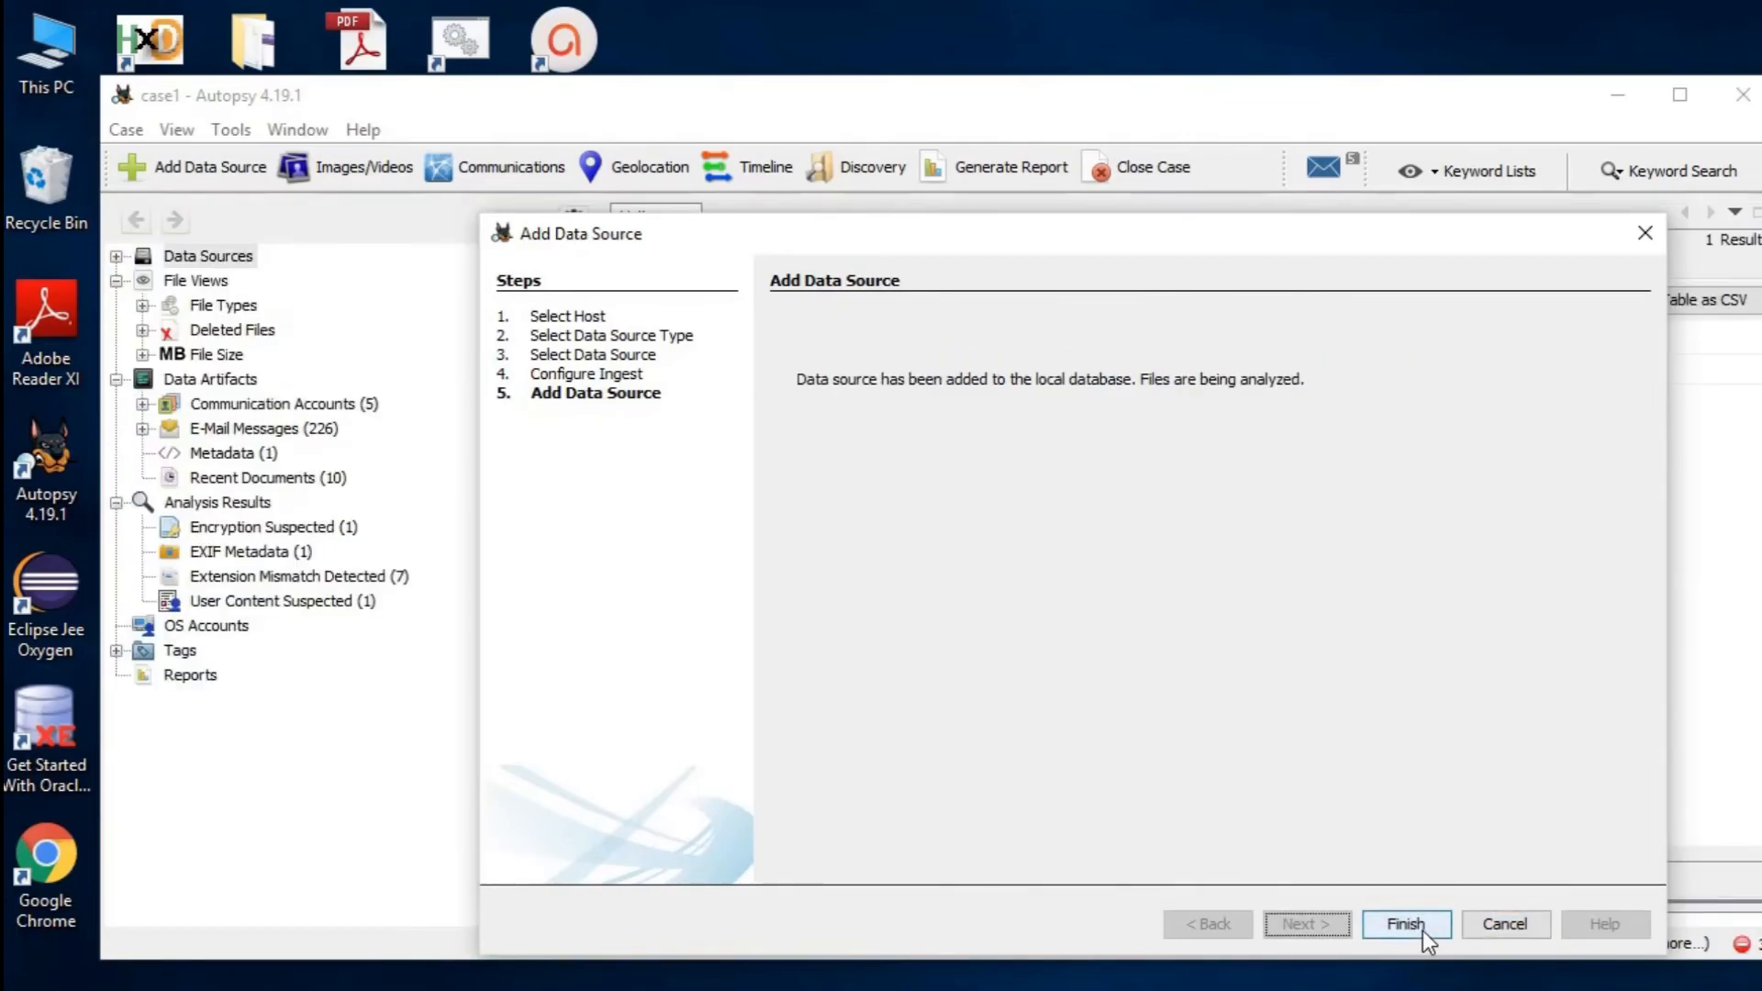
click(1406, 924)
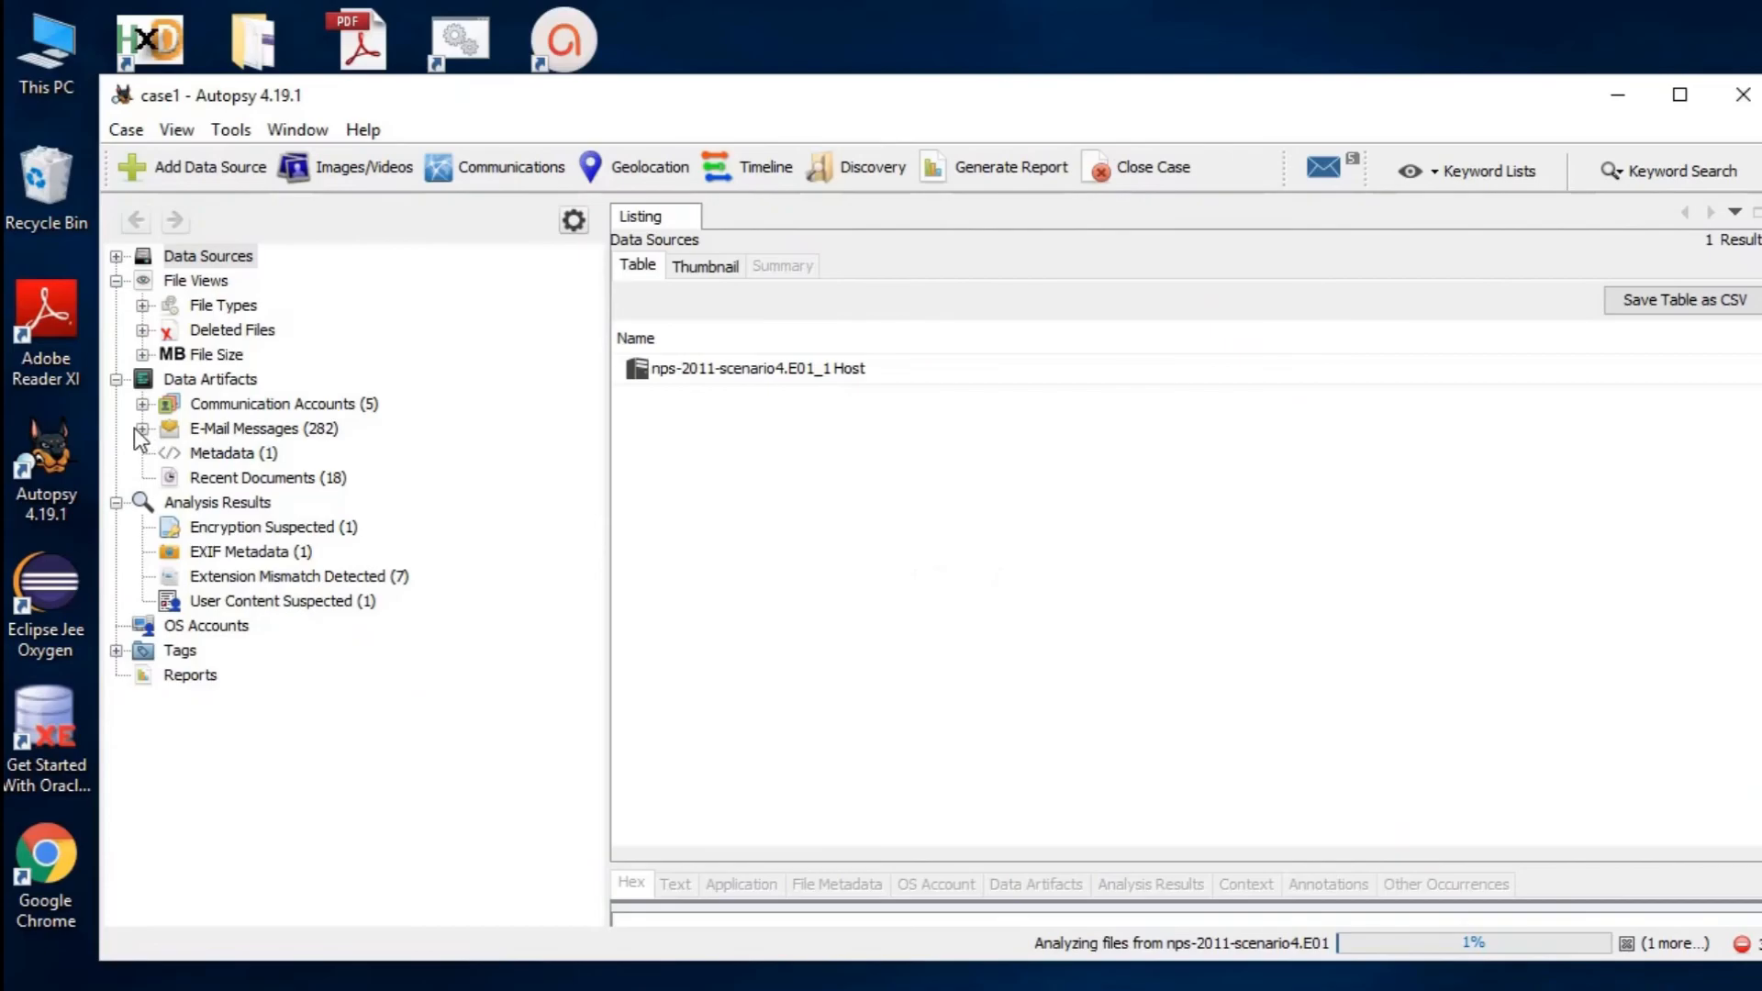
Expand the file types and deleted files, and view the File System and All lists of deleted files
click(143, 305)
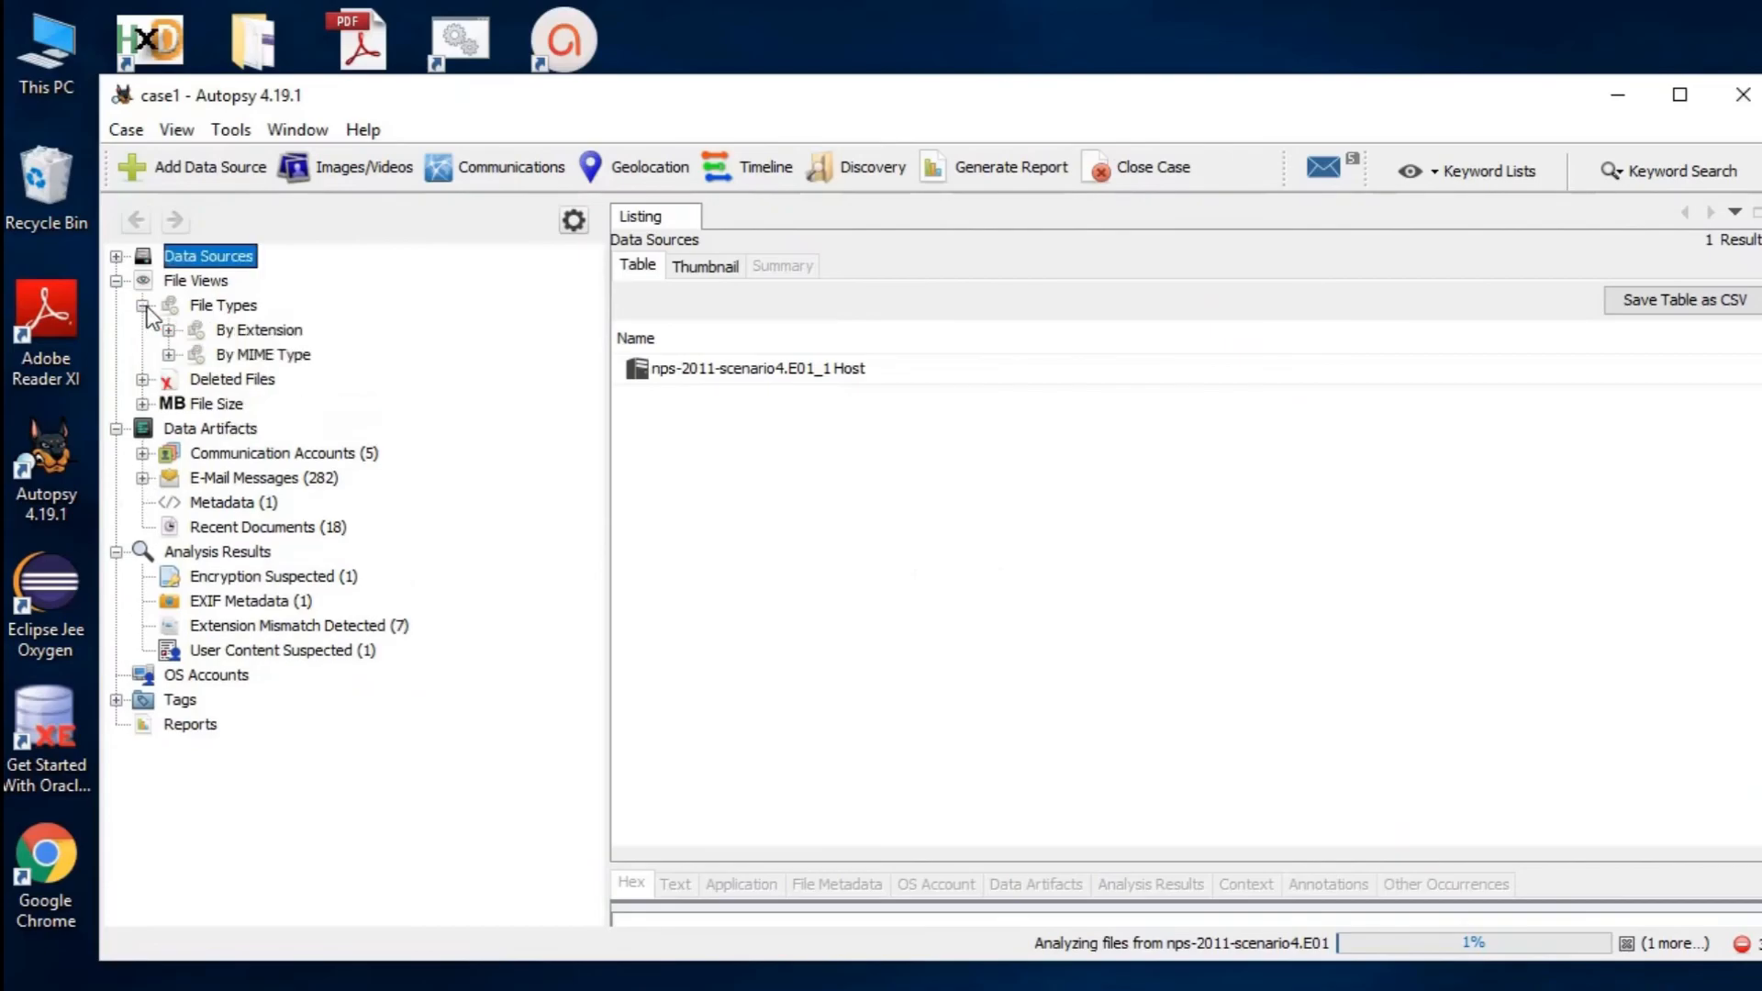
click(142, 379)
click(225, 403)
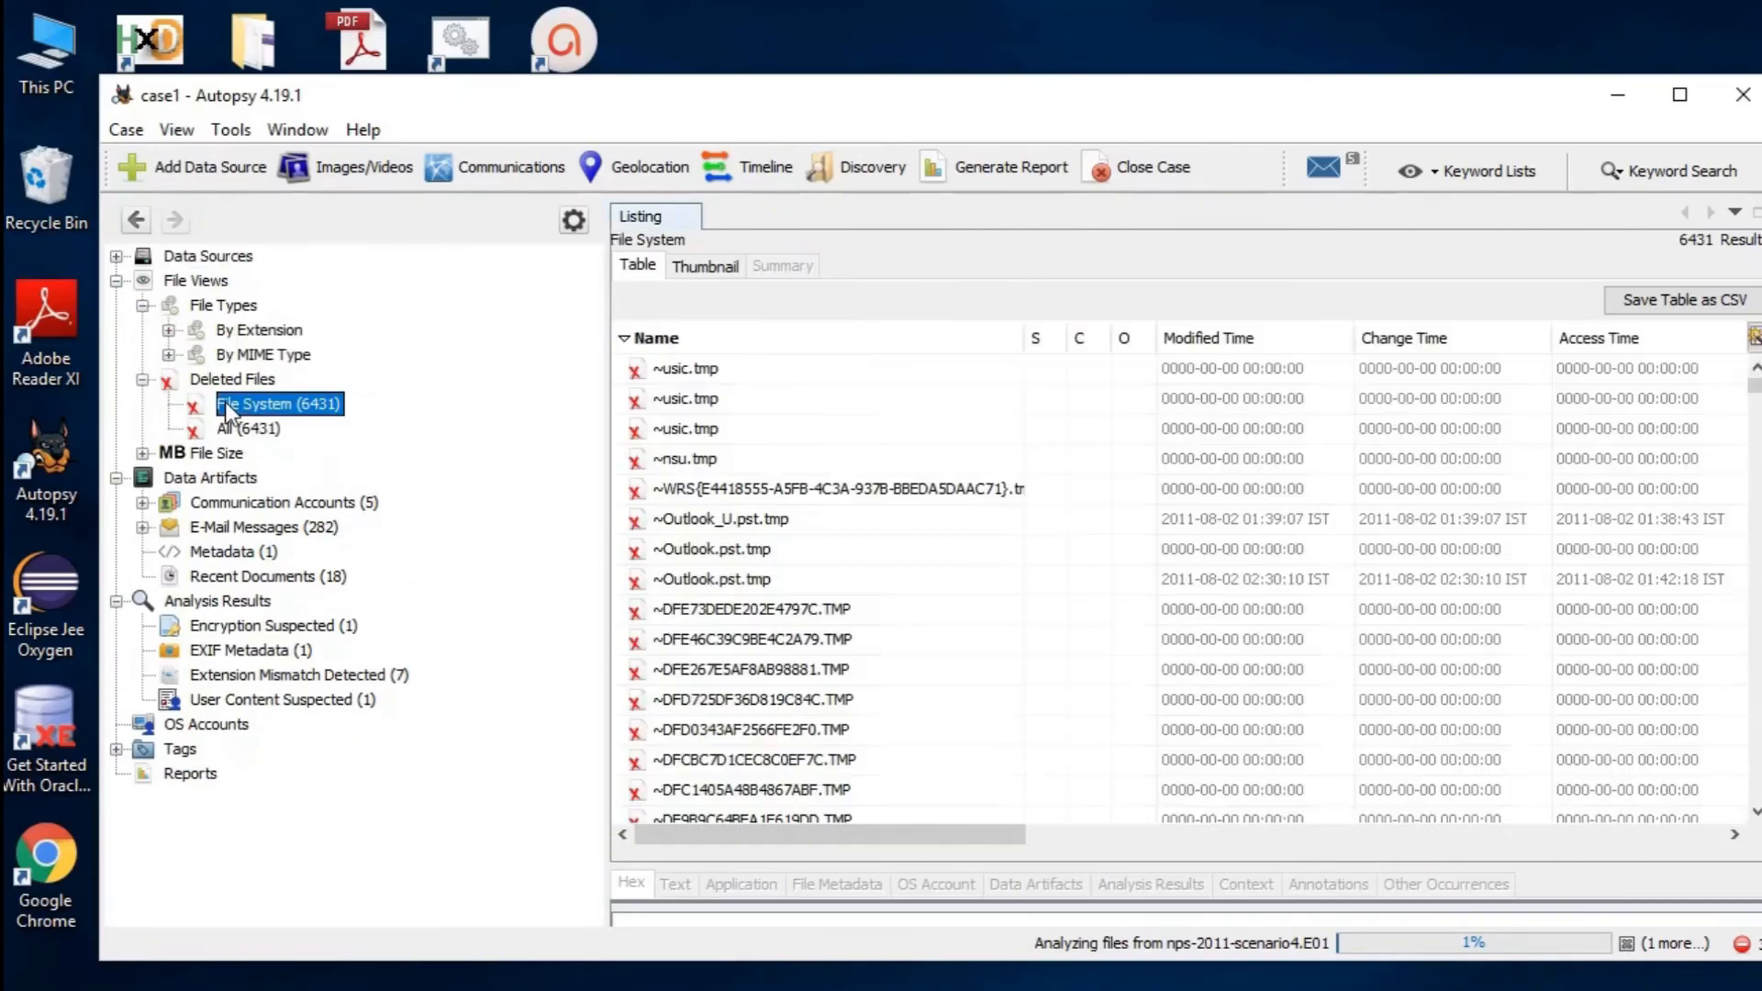
click(239, 431)
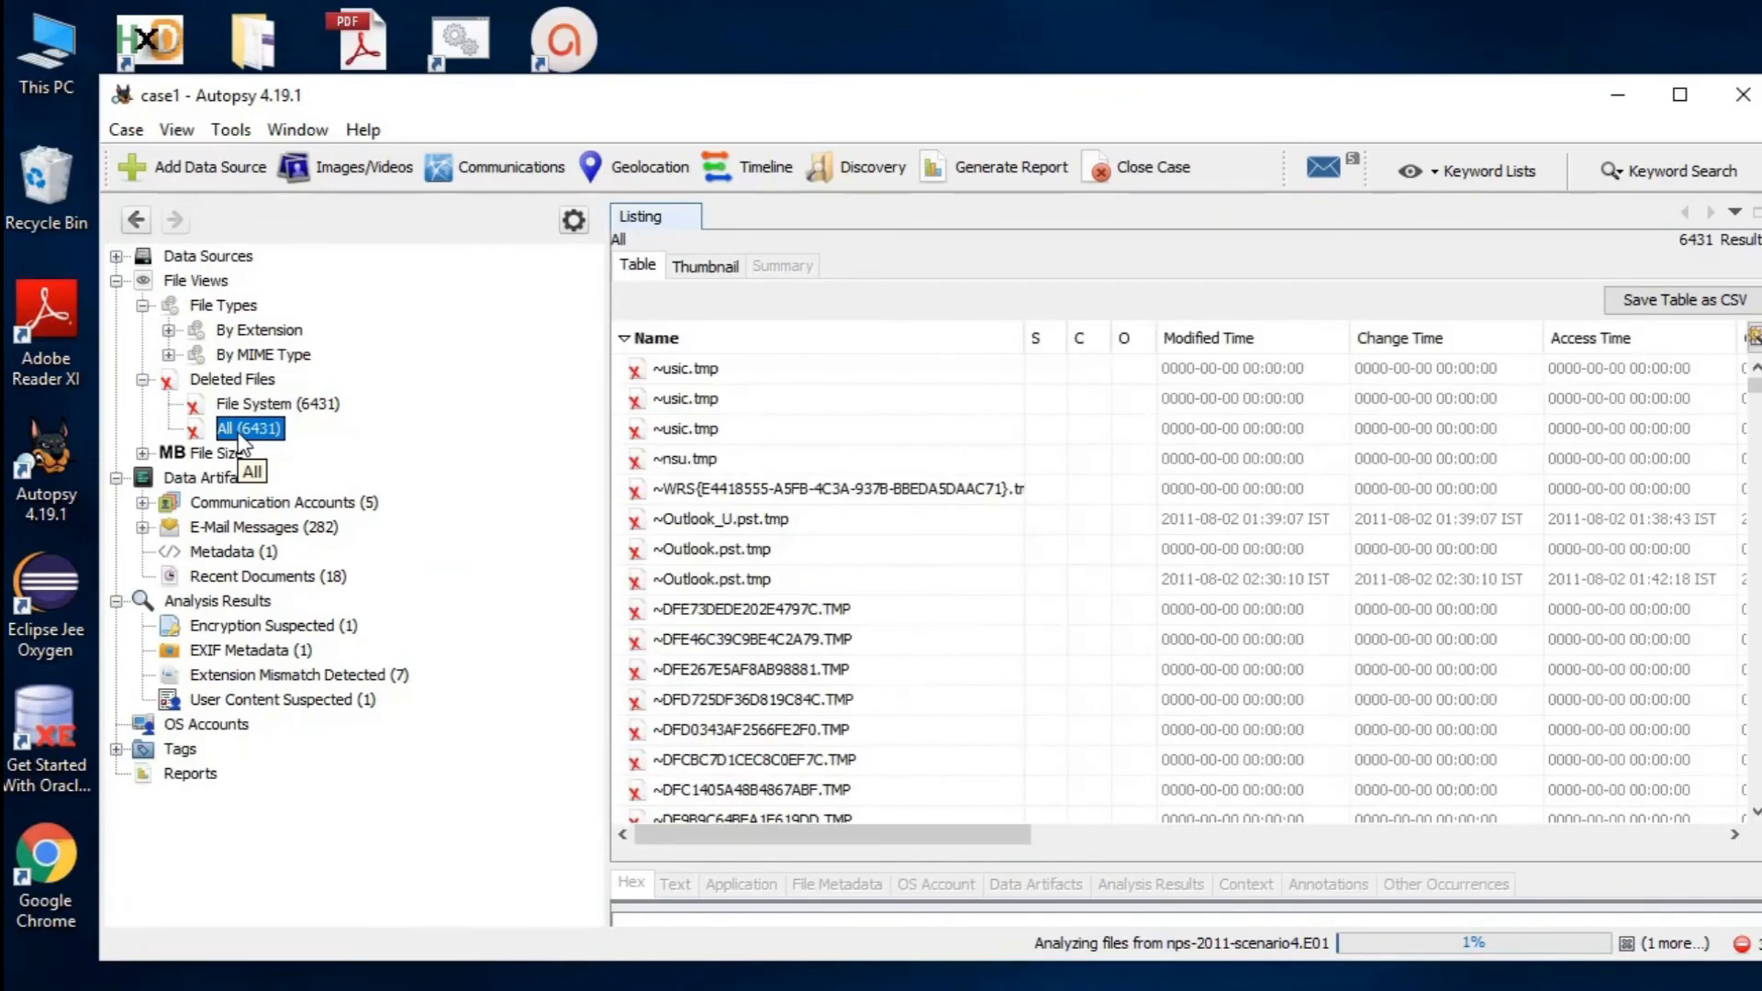
Expand the file size and communication account groups, and open the Default folder of the e-mail messages
click(142, 453)
click(144, 577)
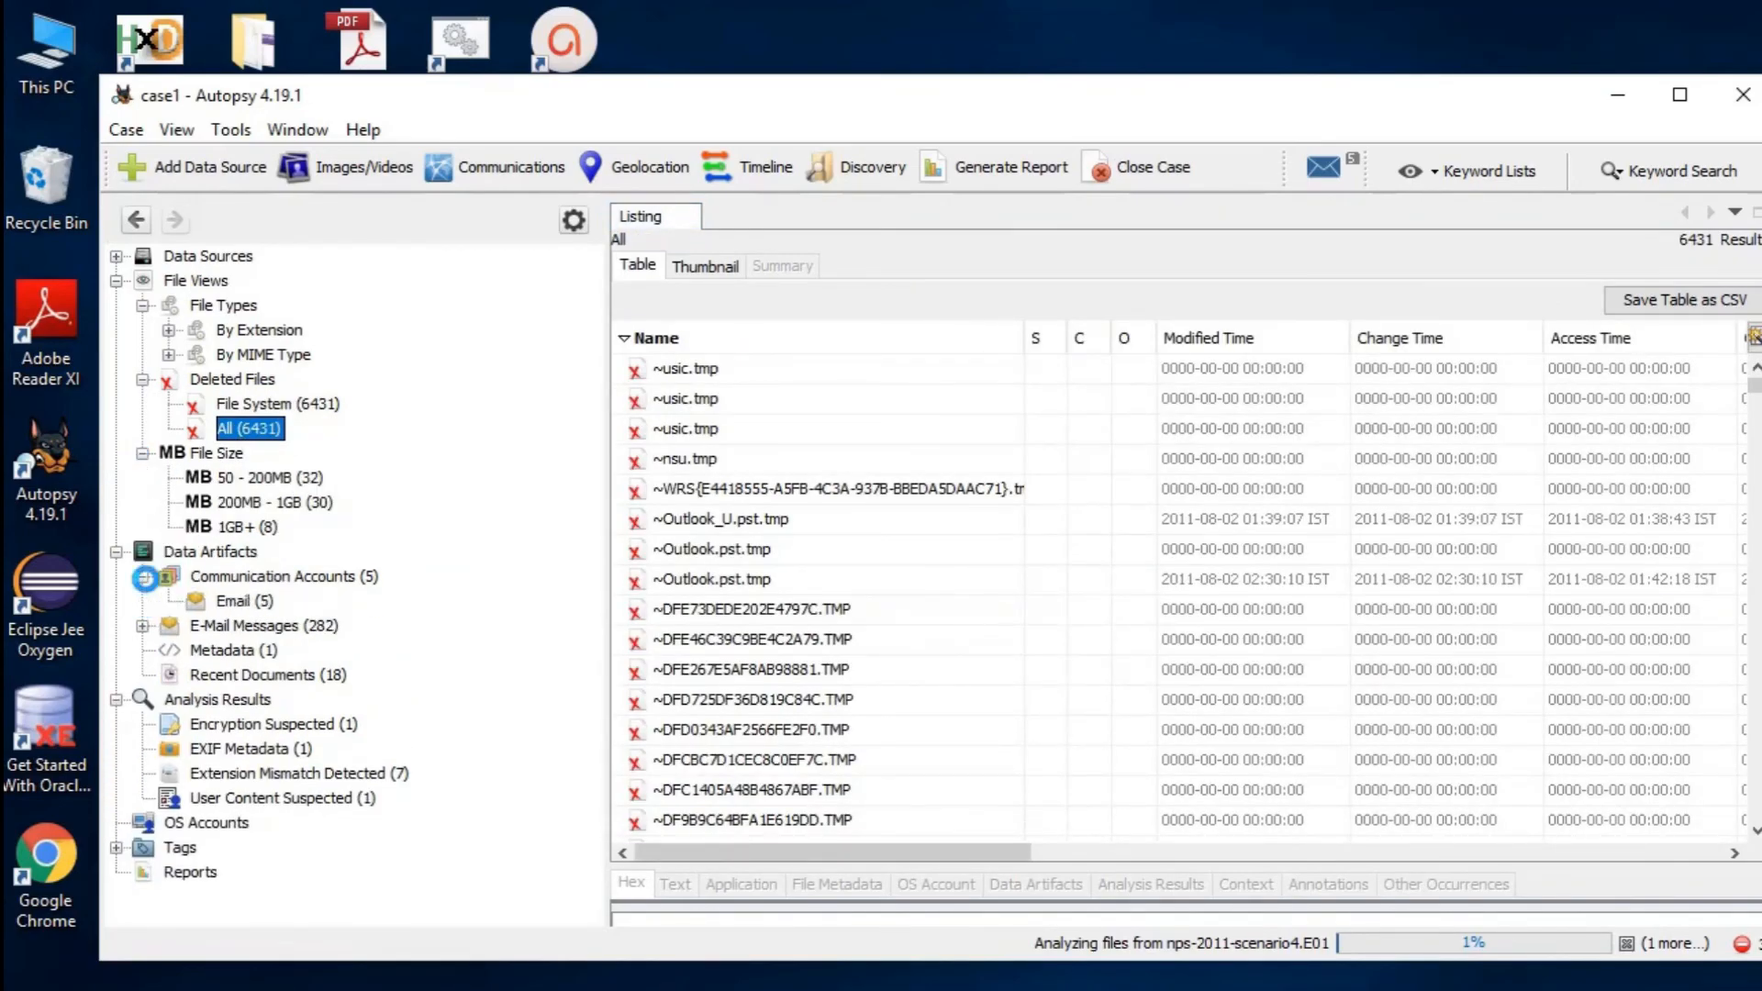
click(142, 625)
click(259, 628)
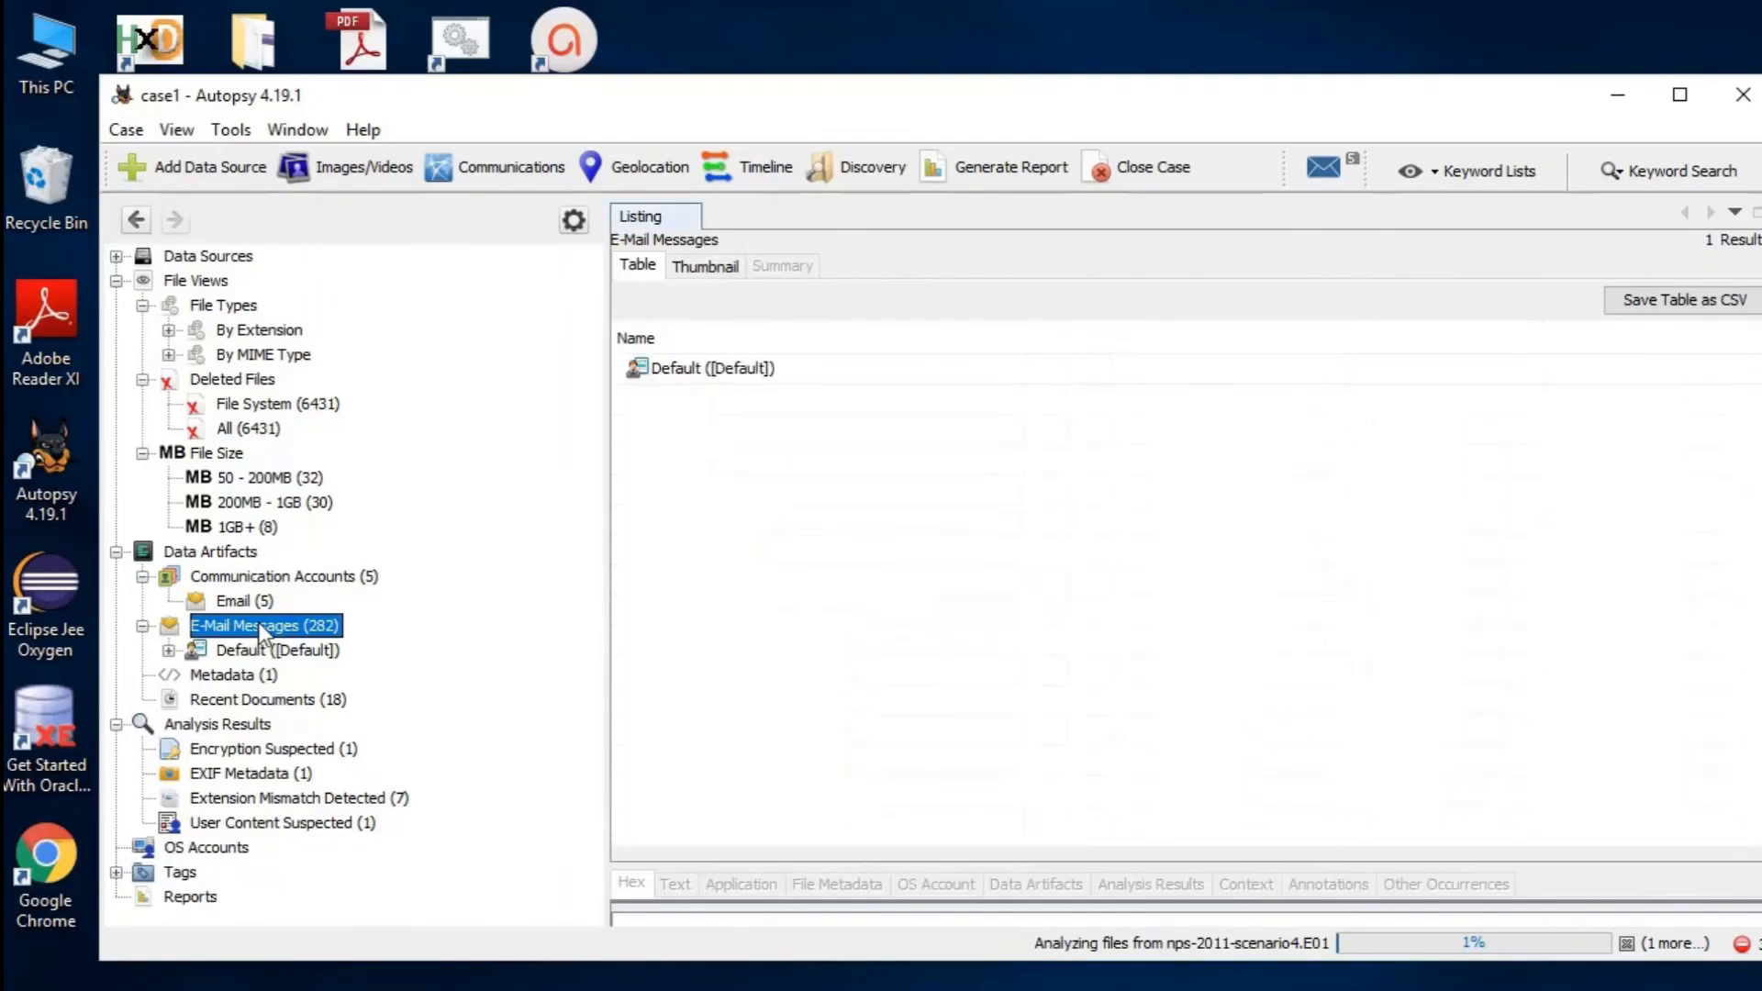
double_click(674, 368)
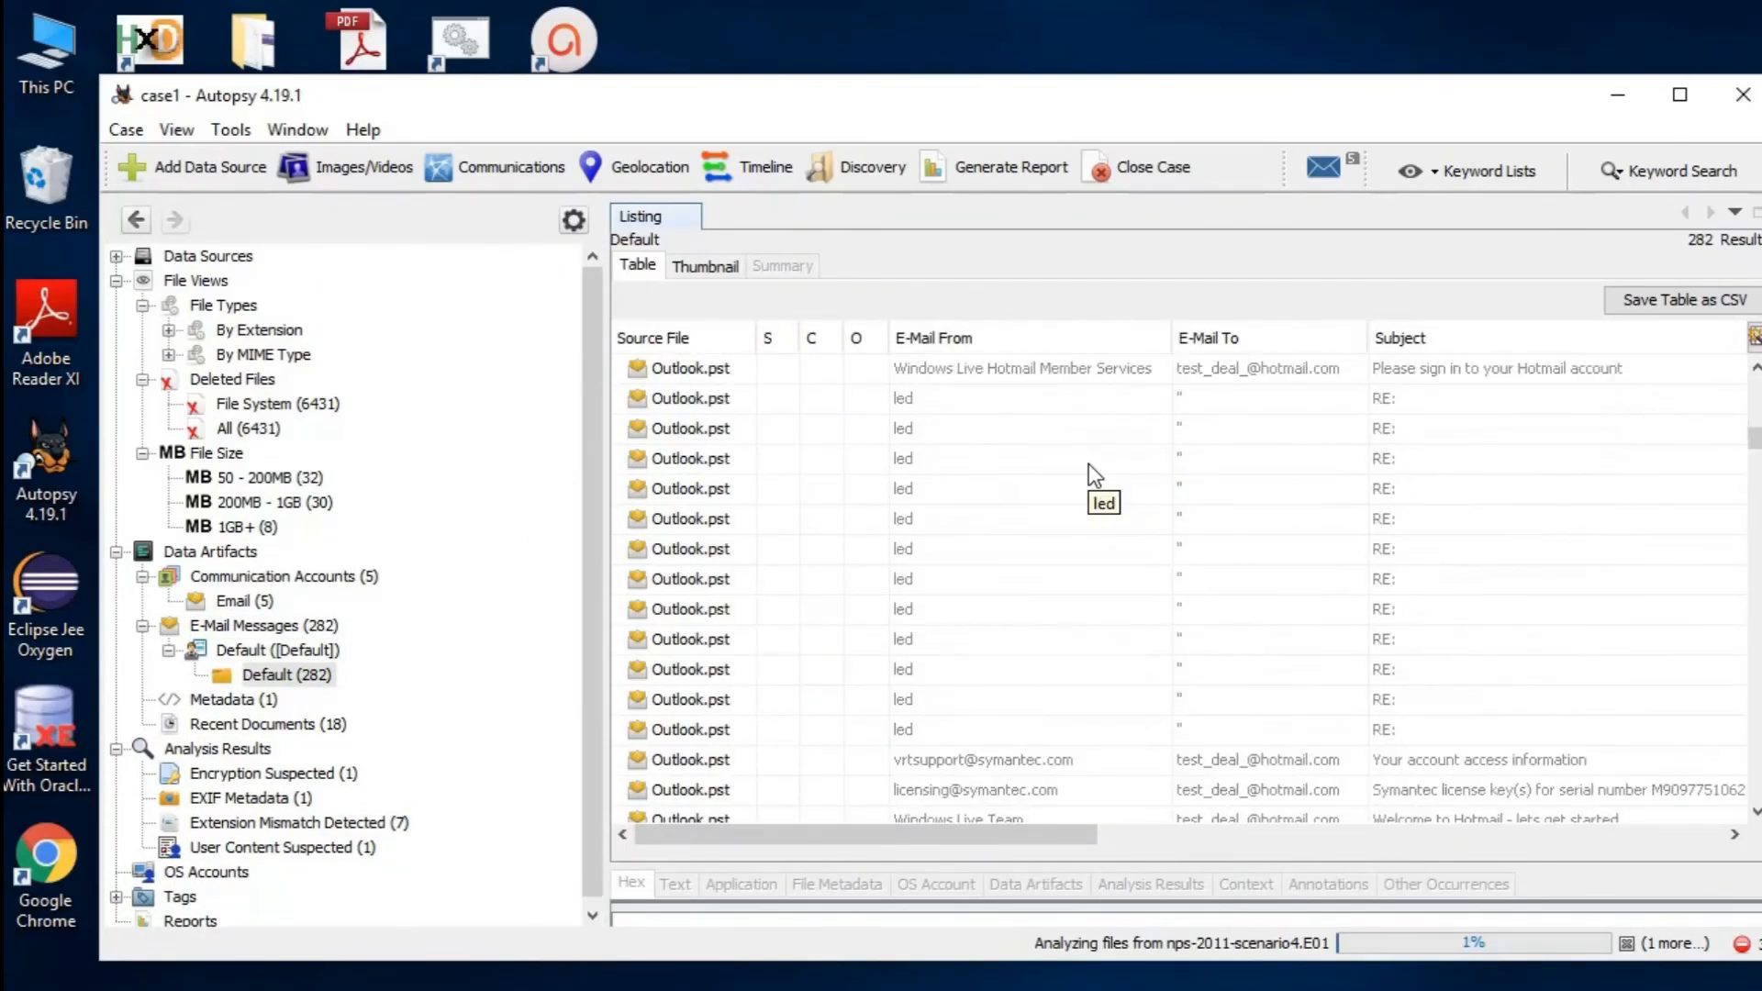
View the recent documents and the files flagged as Encryption Suspected in the analysis results
click(248, 727)
click(250, 772)
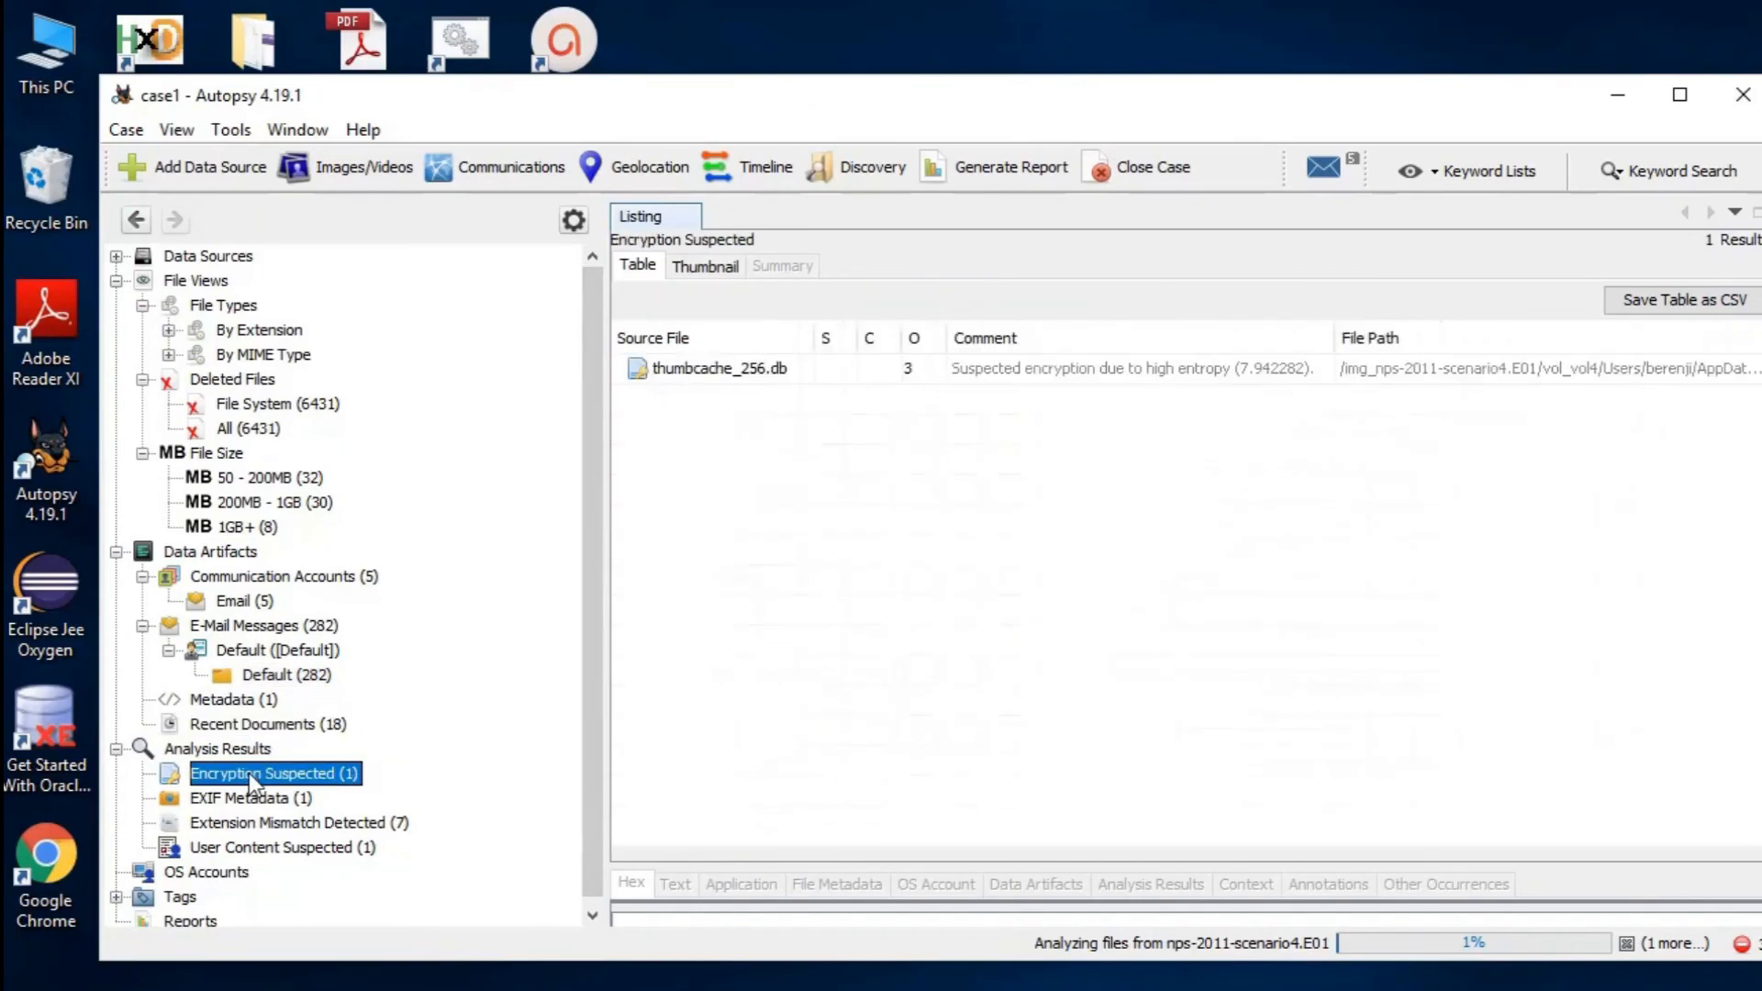